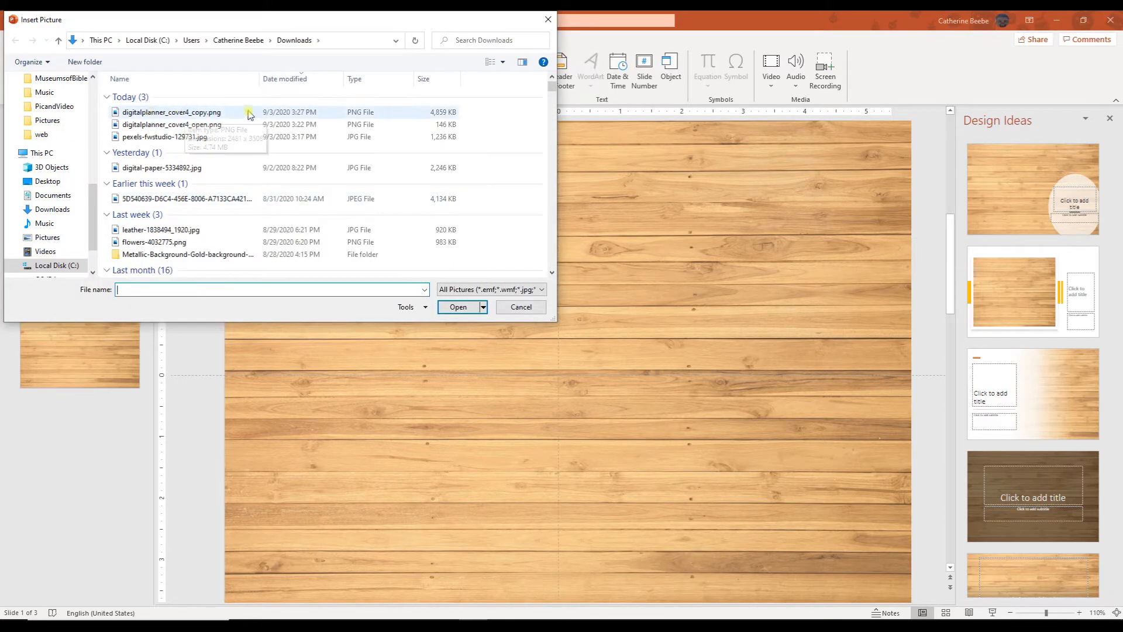
Step: Insert digitalplanner_cover4_copy.png on the right half of slide 1 and go to slide 2
left_click(193, 115)
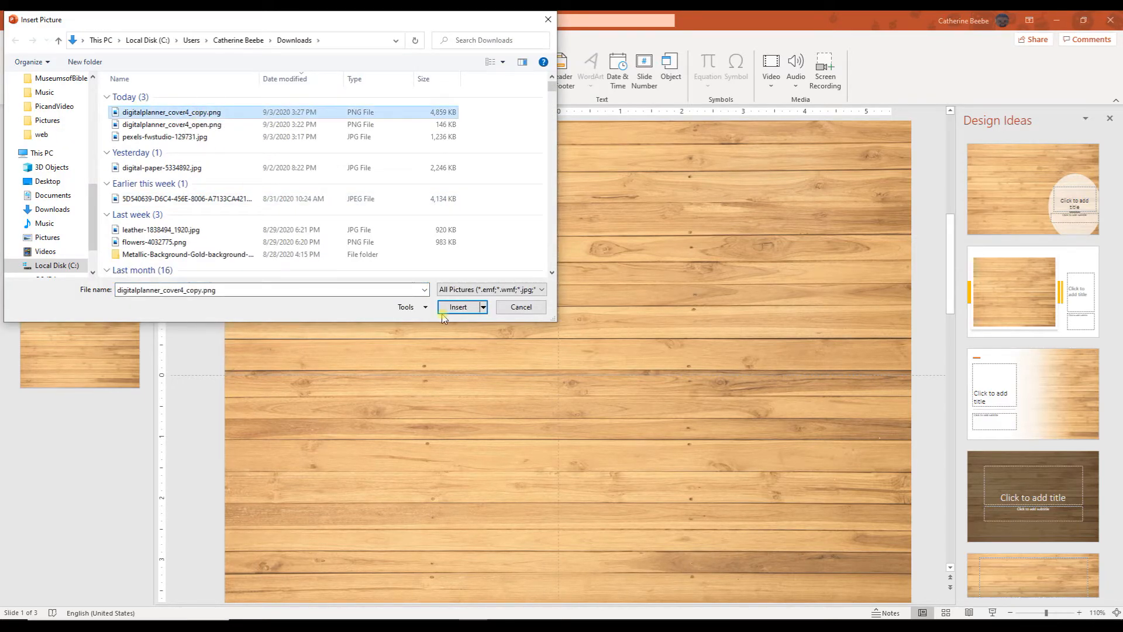
left_click(456, 307)
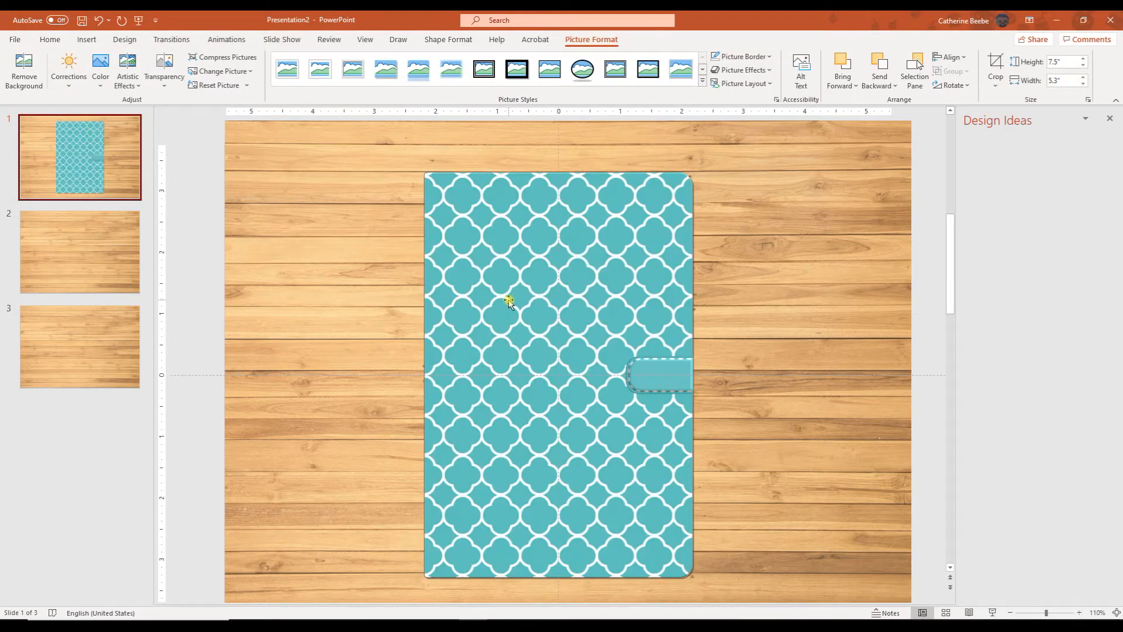
left_click_drag(535, 306, 646, 293)
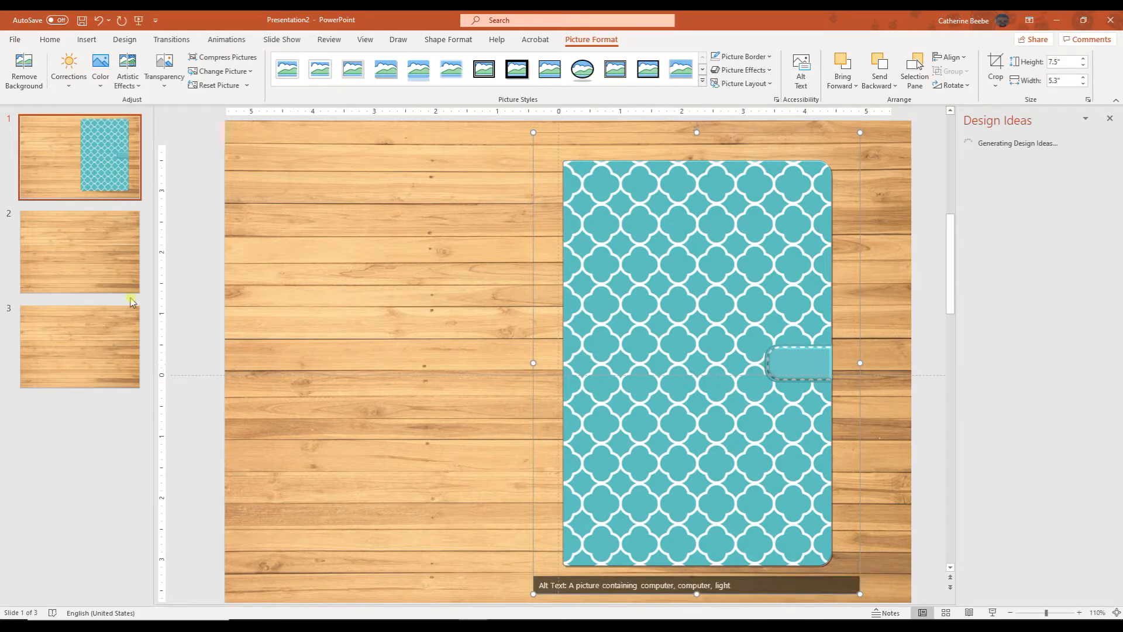
left_click(82, 255)
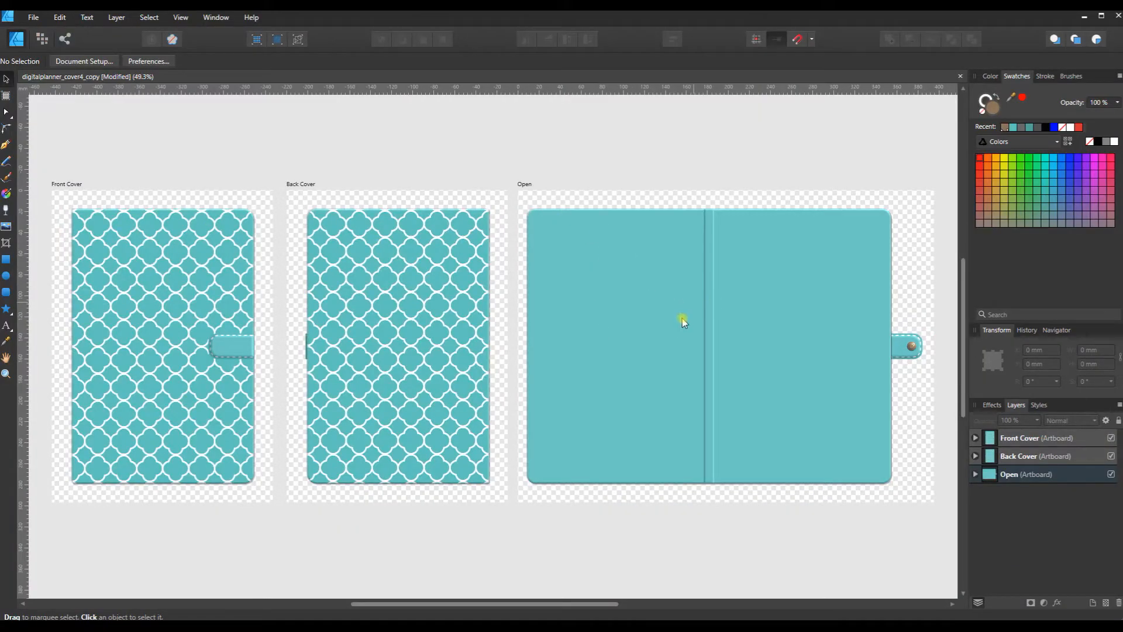
Step: In Affinity Designer, export the Open artboard as a PNG to Downloads, overwriting digitalplanner_cover4_open.png
left_click(29, 18)
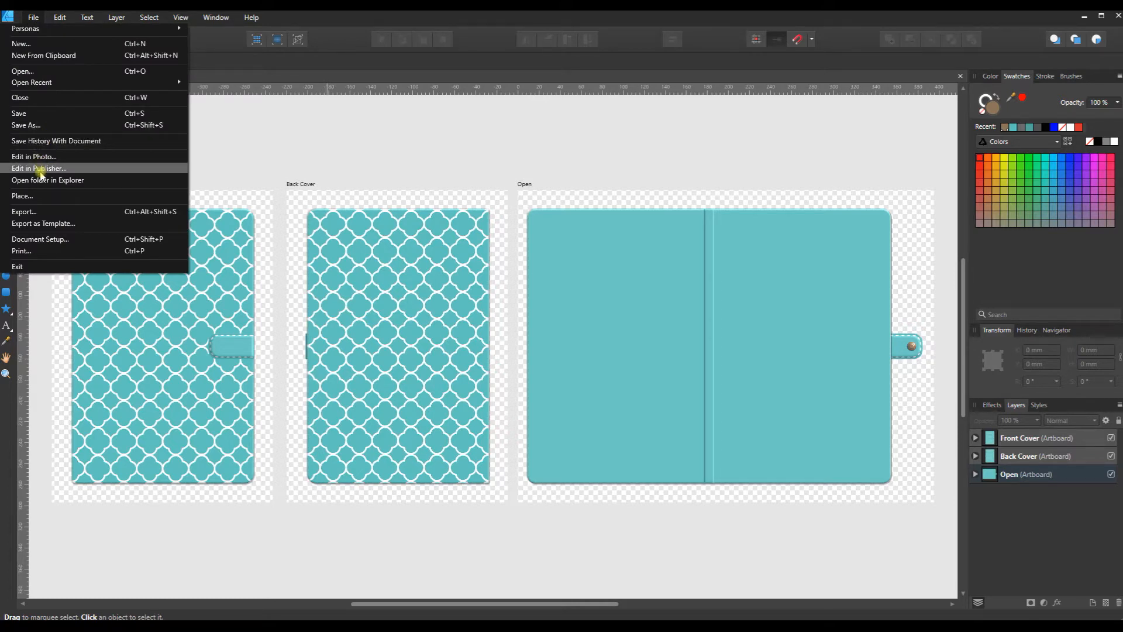
left_click(26, 211)
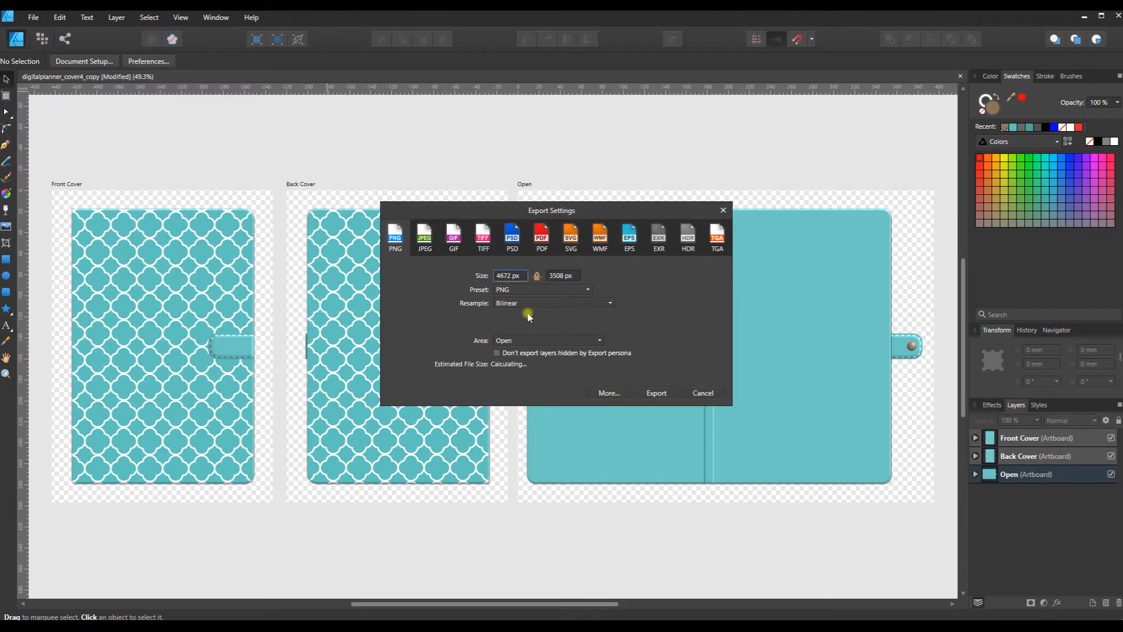
left_click(547, 340)
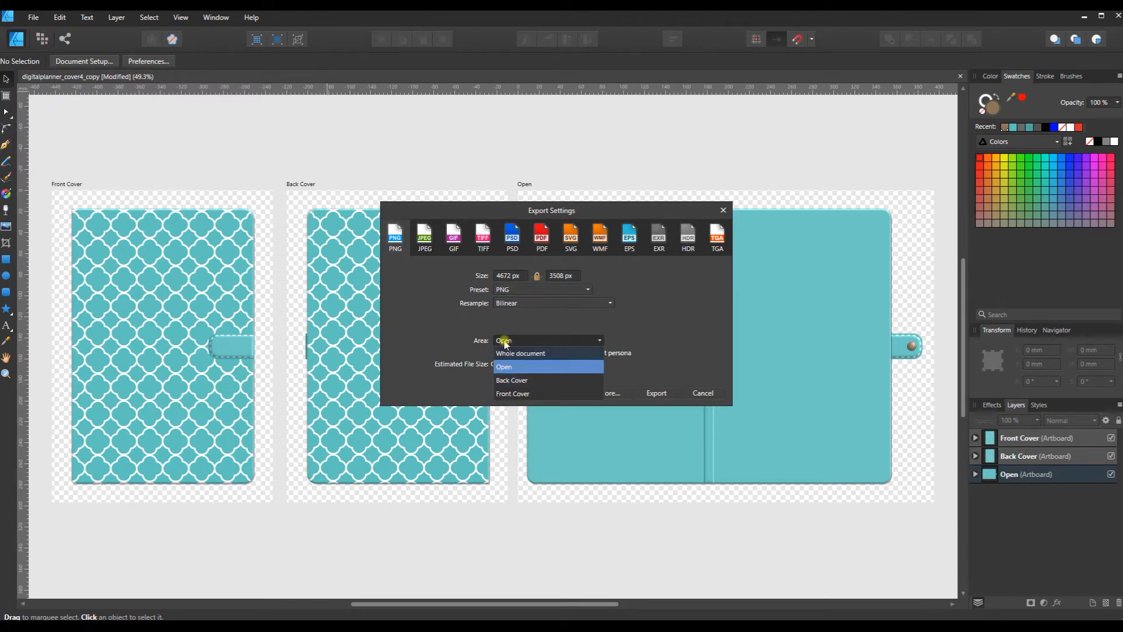
left_click(537, 368)
left_click(654, 393)
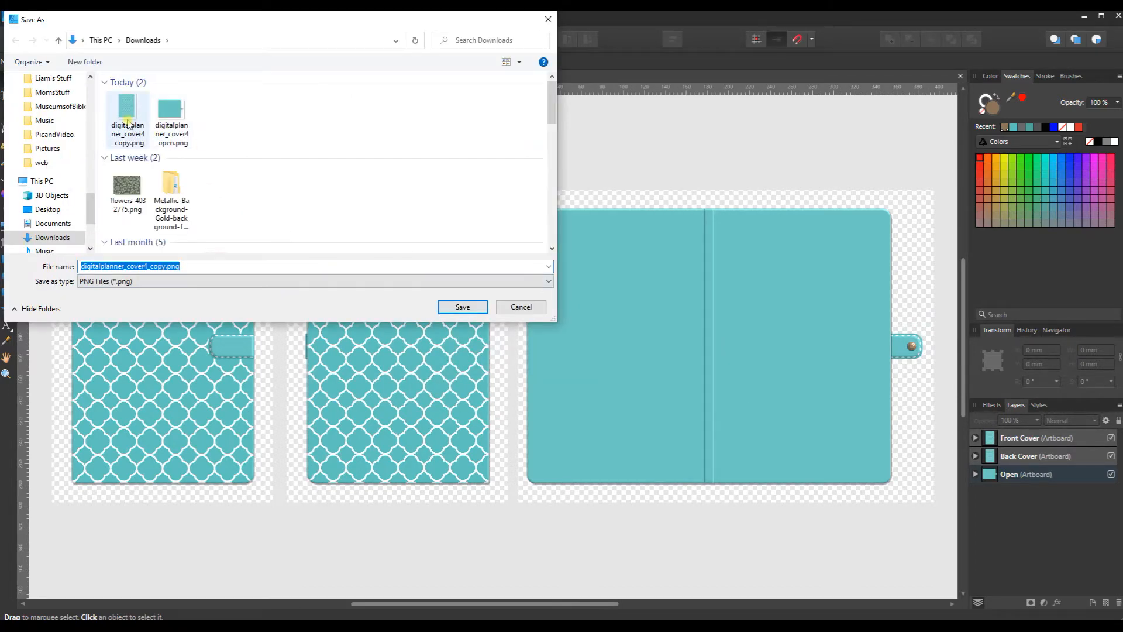
left_click(165, 121)
left_click(457, 311)
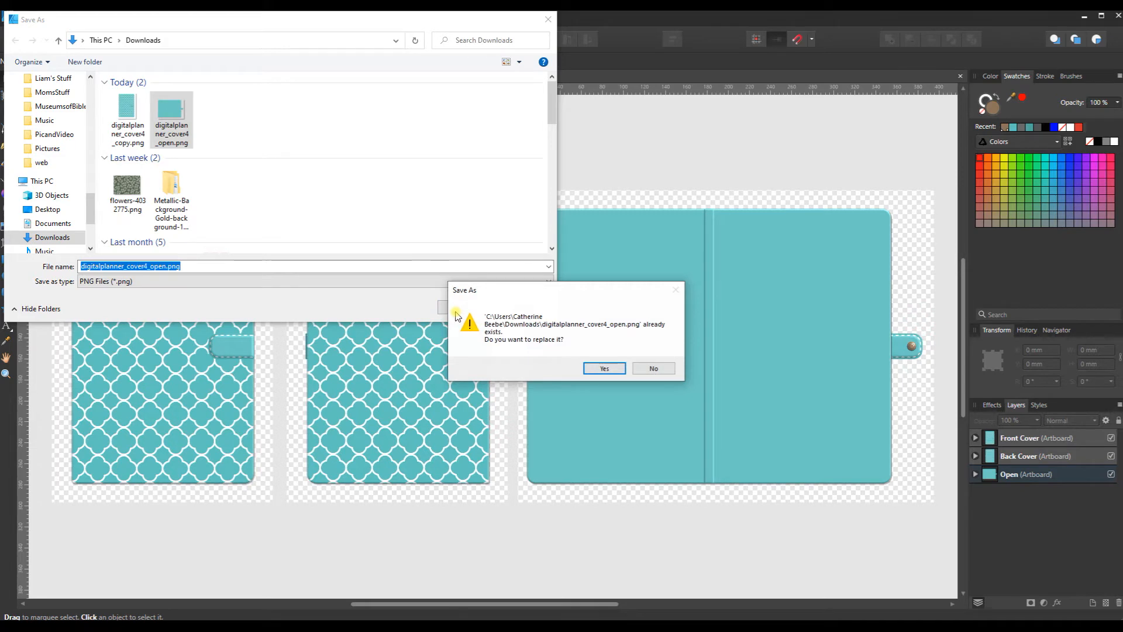
key("Return")
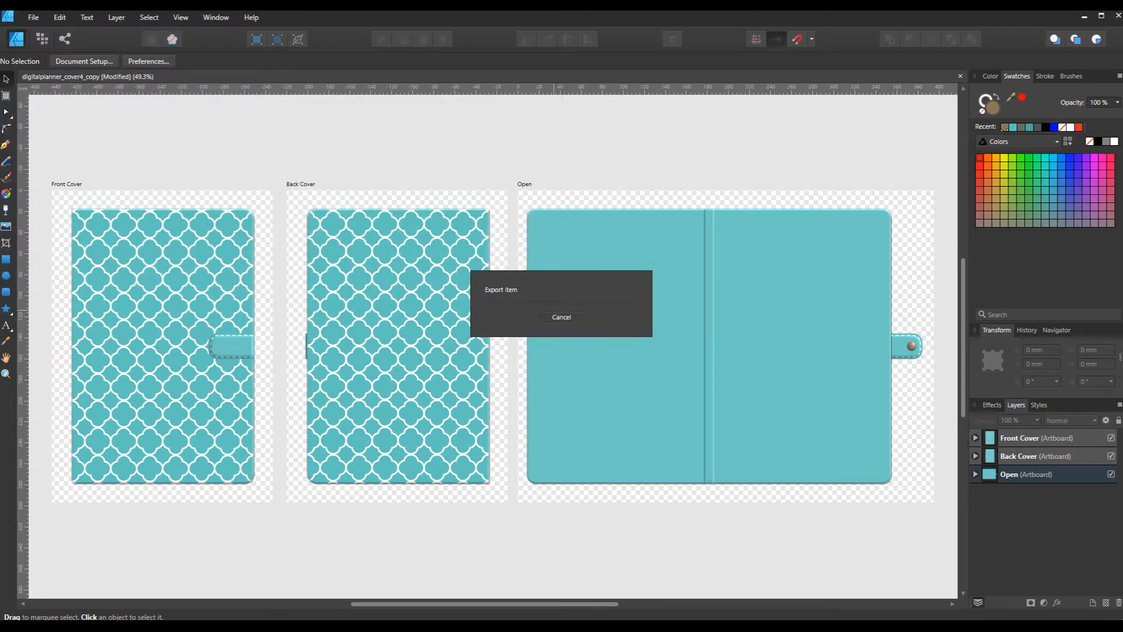
Step: Switch to PowerPoint, insert digitalplanner_cover4_open.png on slide 2 and nudge it slightly right so the planner body is centred
mouse_move(474, 627)
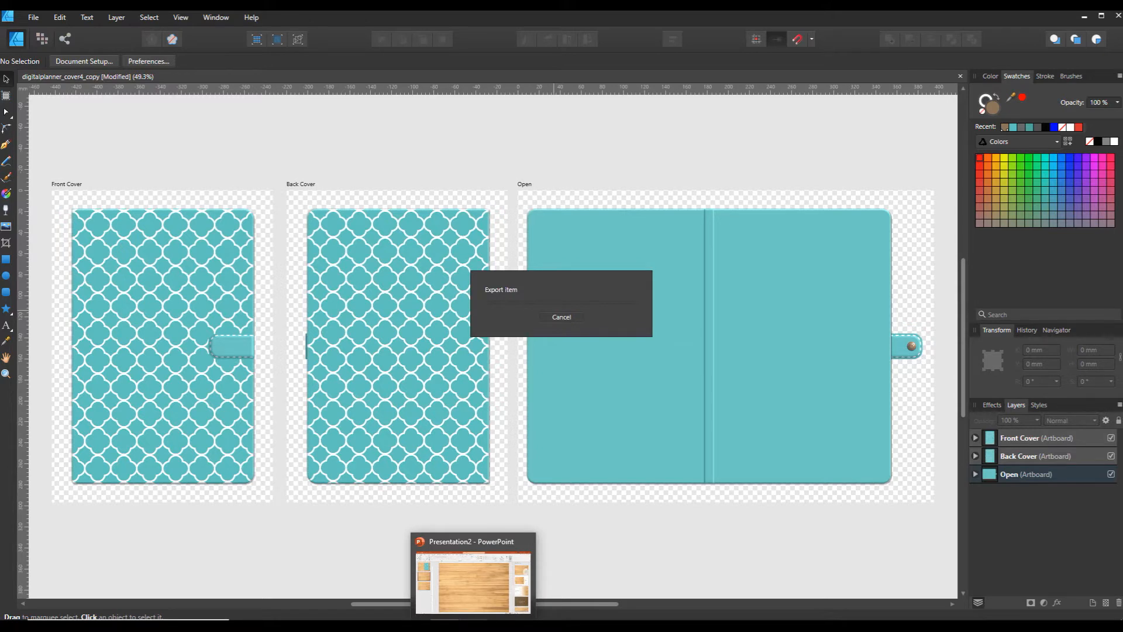
left_click(473, 628)
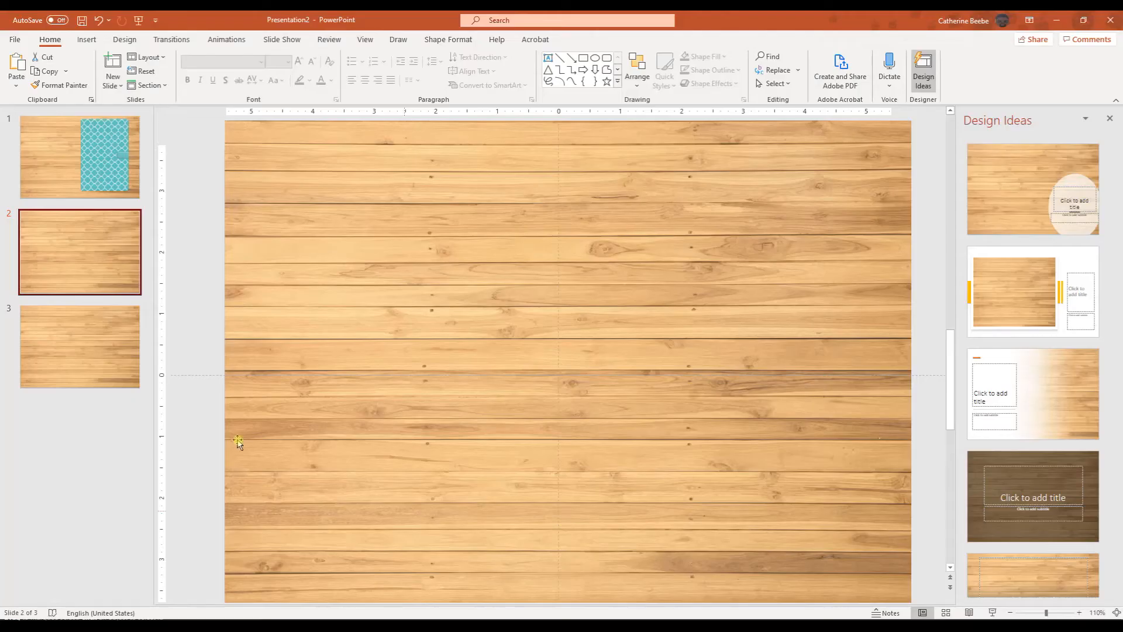
left_click(86, 39)
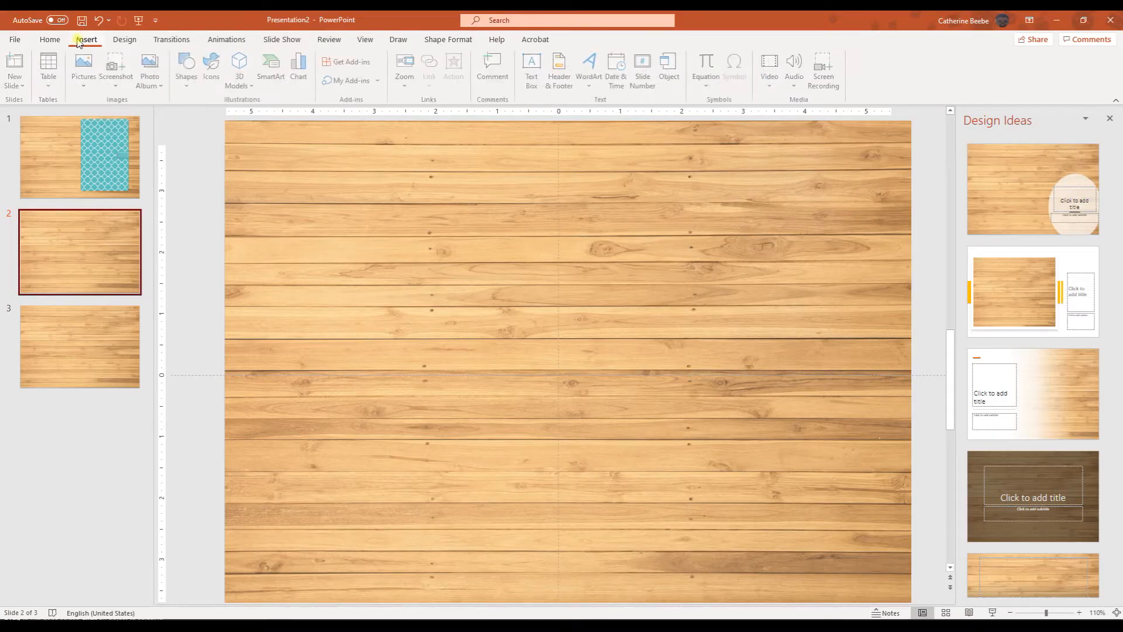
left_click(85, 69)
left_click(106, 120)
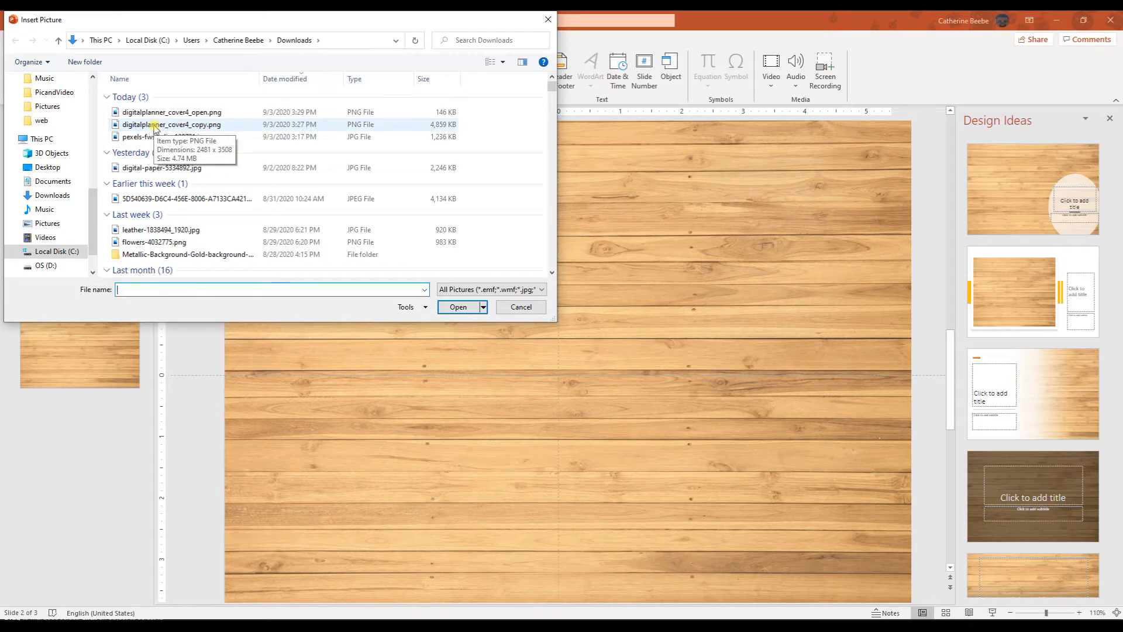
left_click(153, 113)
left_click(457, 308)
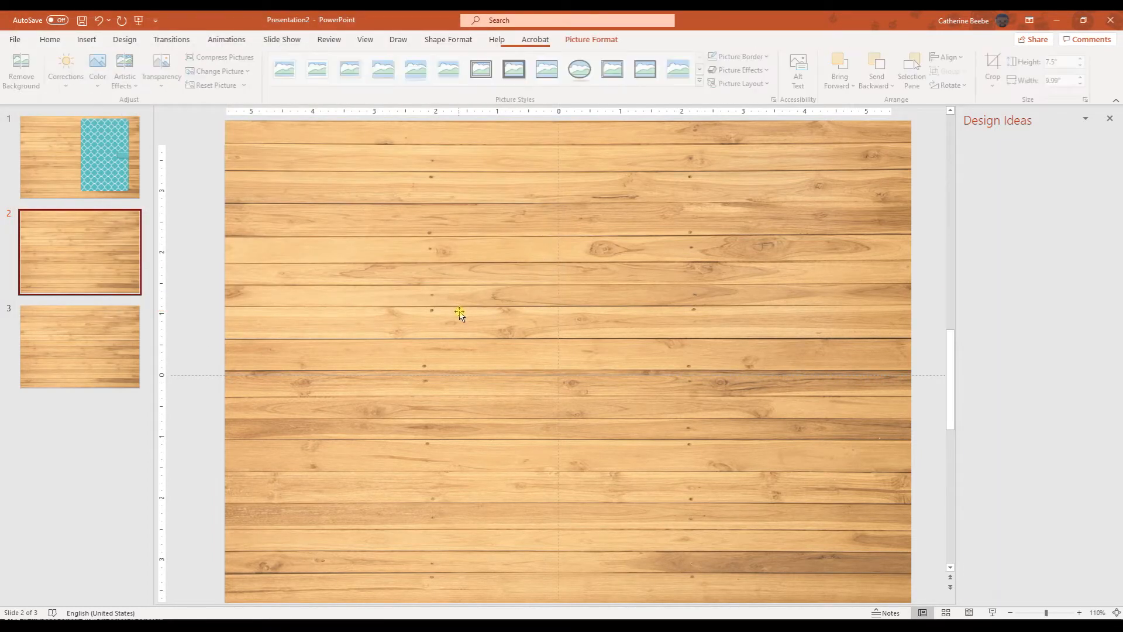
left_click_drag(480, 310, 485, 310)
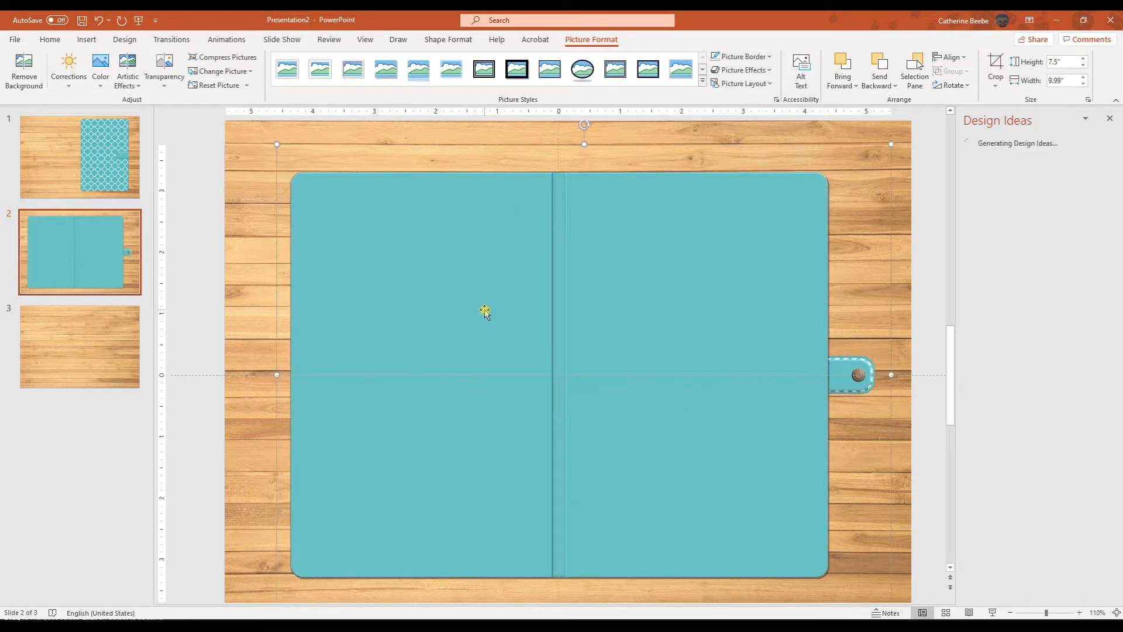
left_click(190, 377)
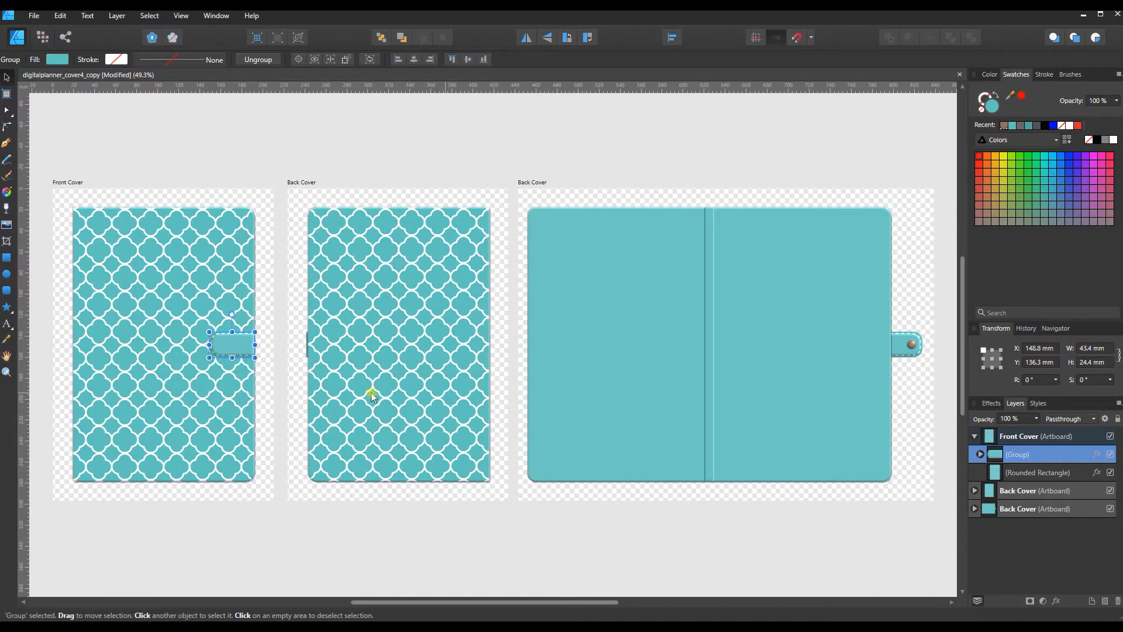
Step: In Affinity Designer, place the pexels-fwstudio-129731 wood image on the Front Cover artboard and resize it to about 343 × 315 mm
left_click(328, 537)
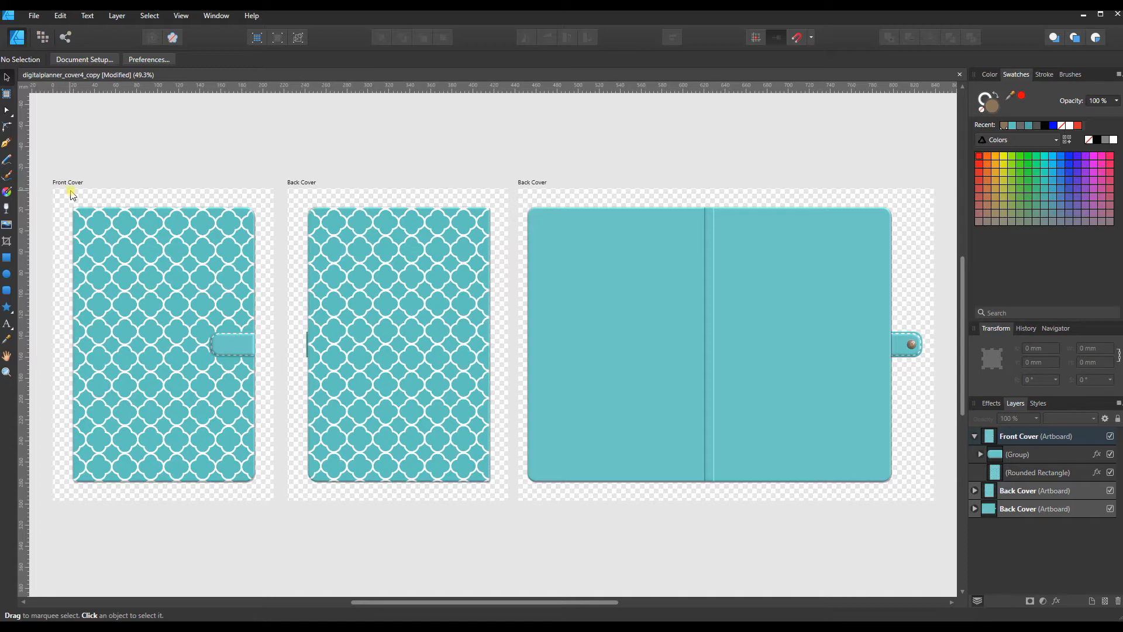
left_click(1017, 445)
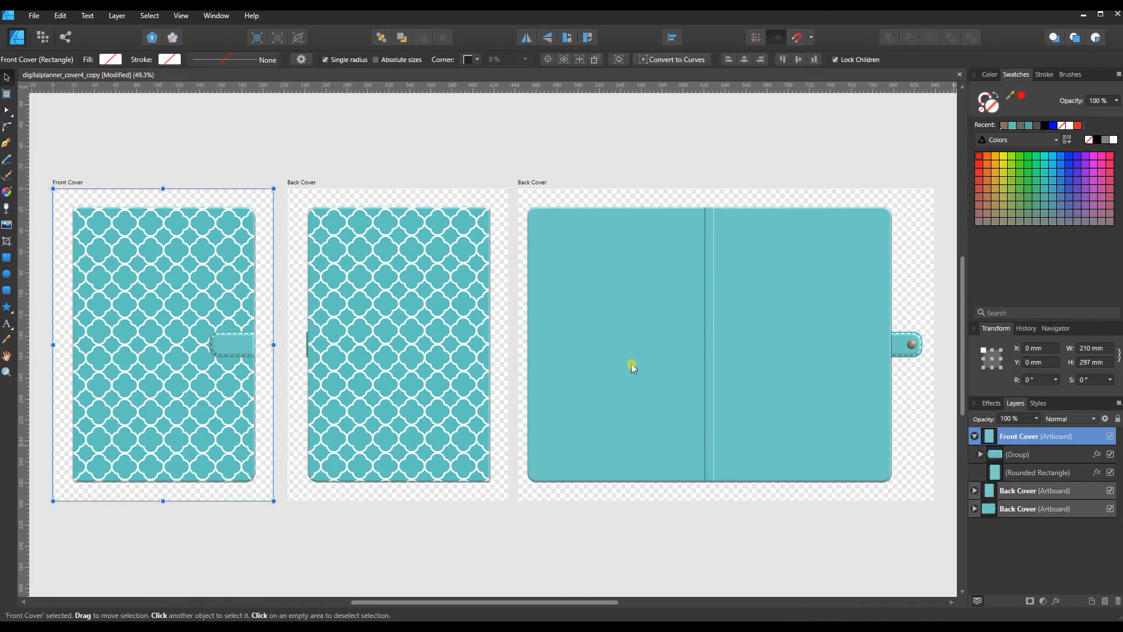
left_click(37, 22)
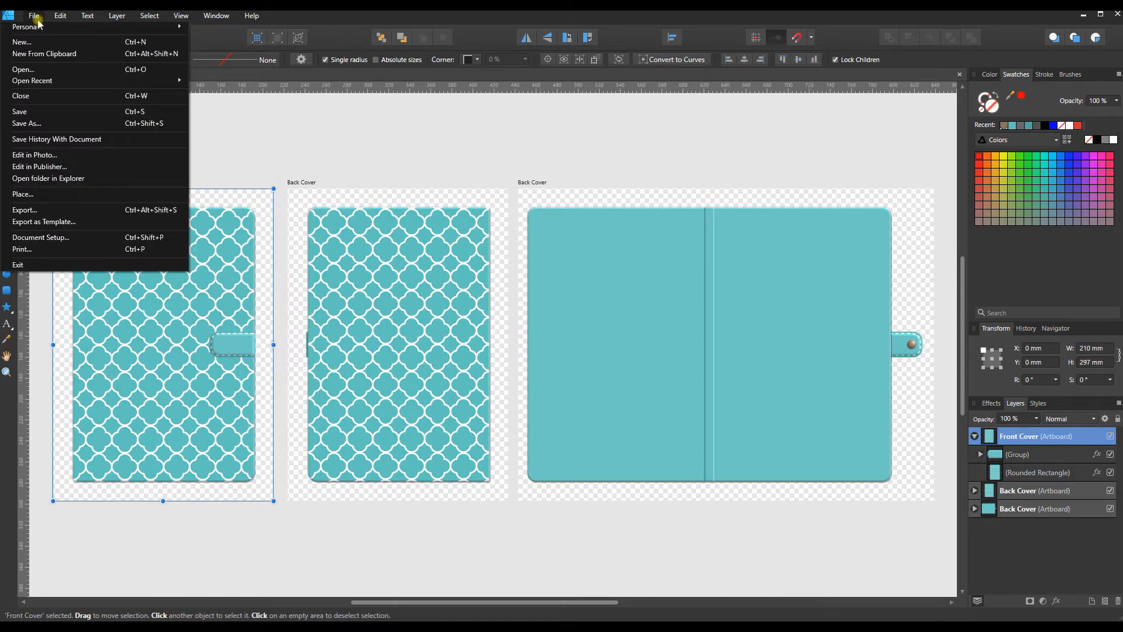
left_click(24, 198)
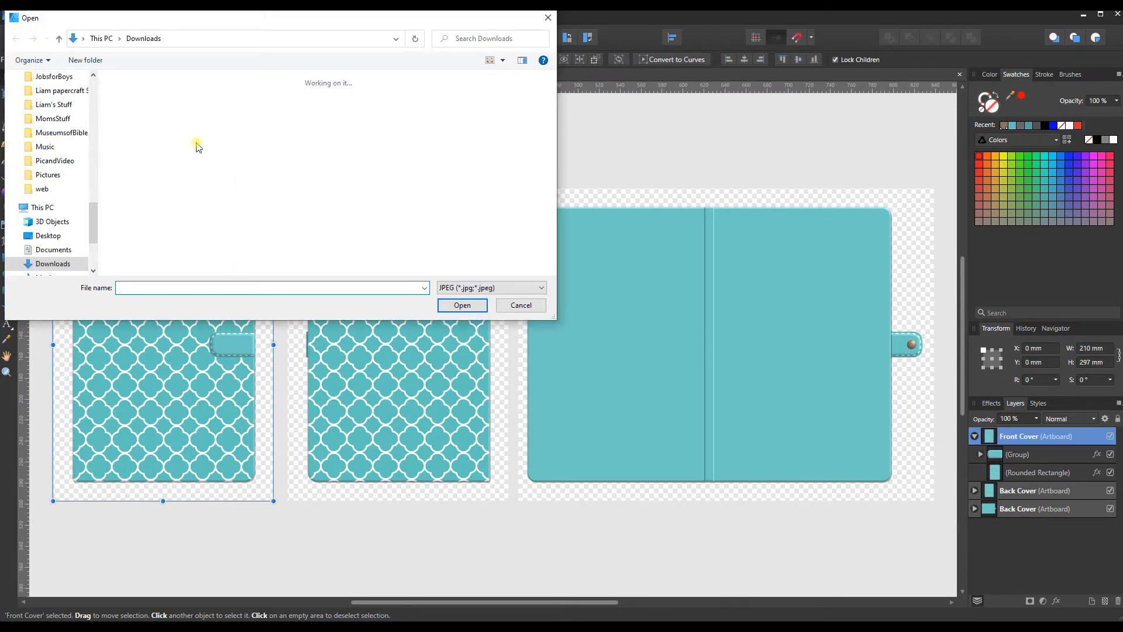
left_click(132, 108)
left_click(462, 305)
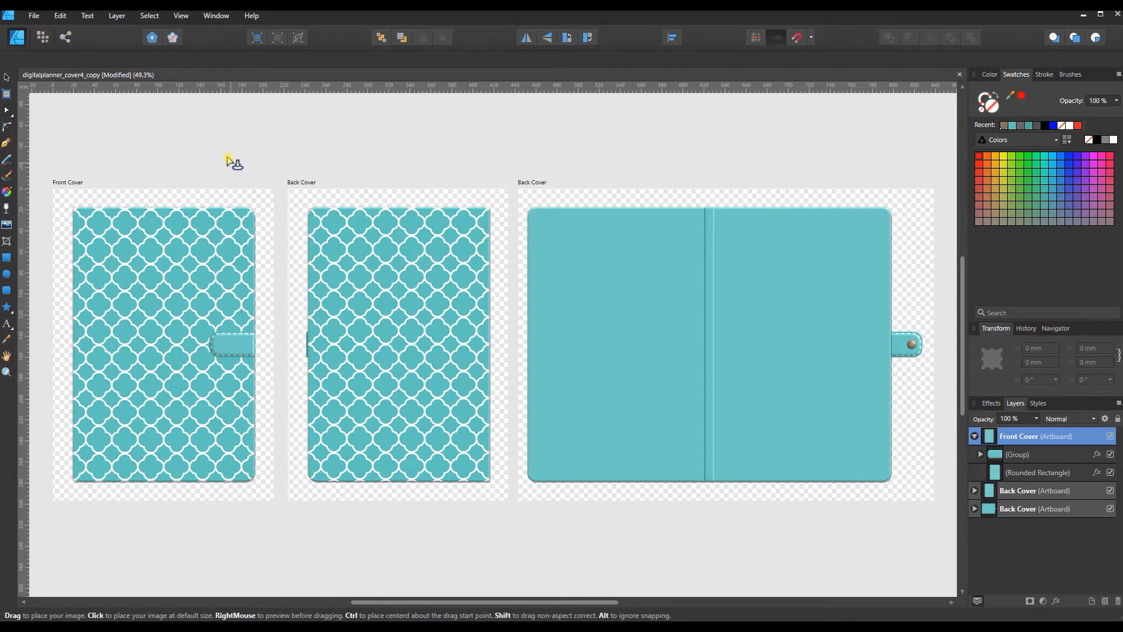
left_click(66, 269)
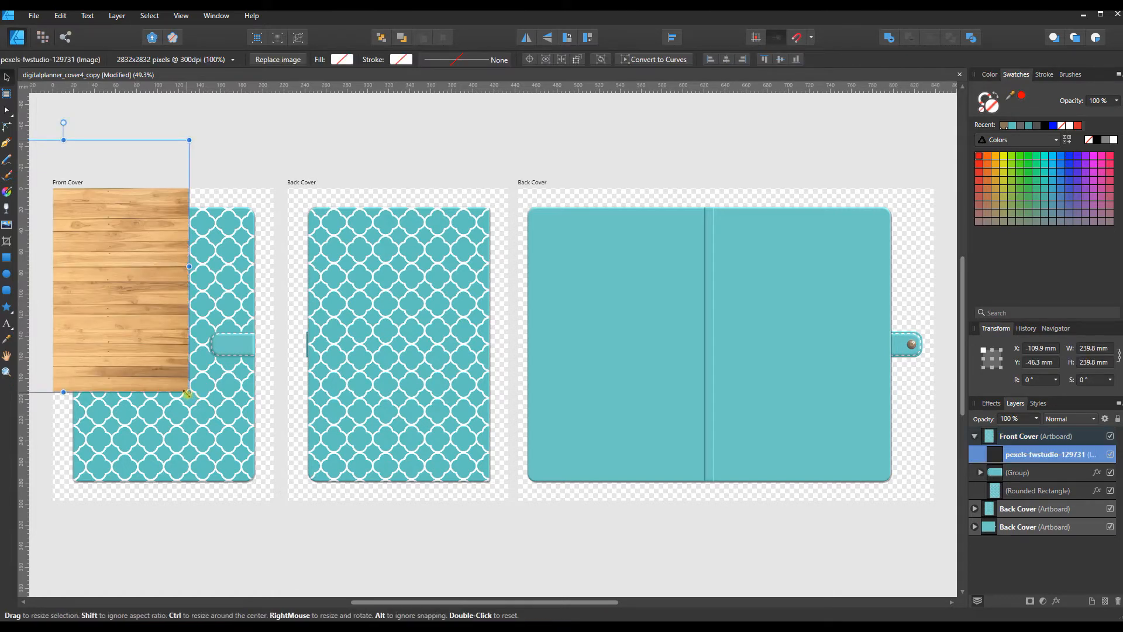
left_click_drag(187, 394, 283, 511)
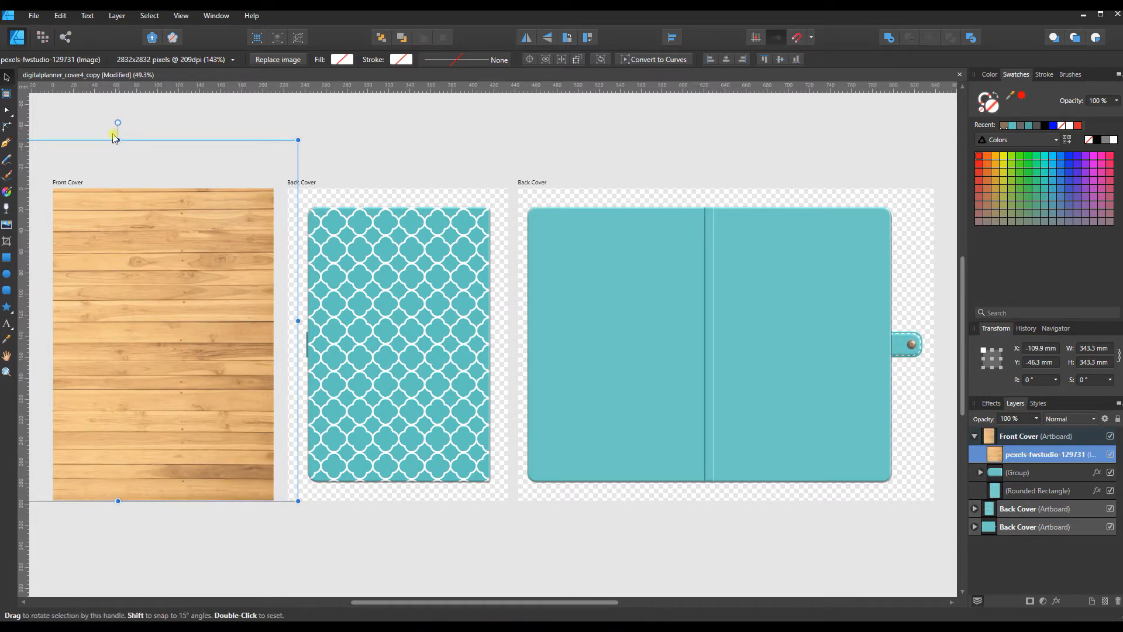
left_click_drag(117, 141, 115, 169)
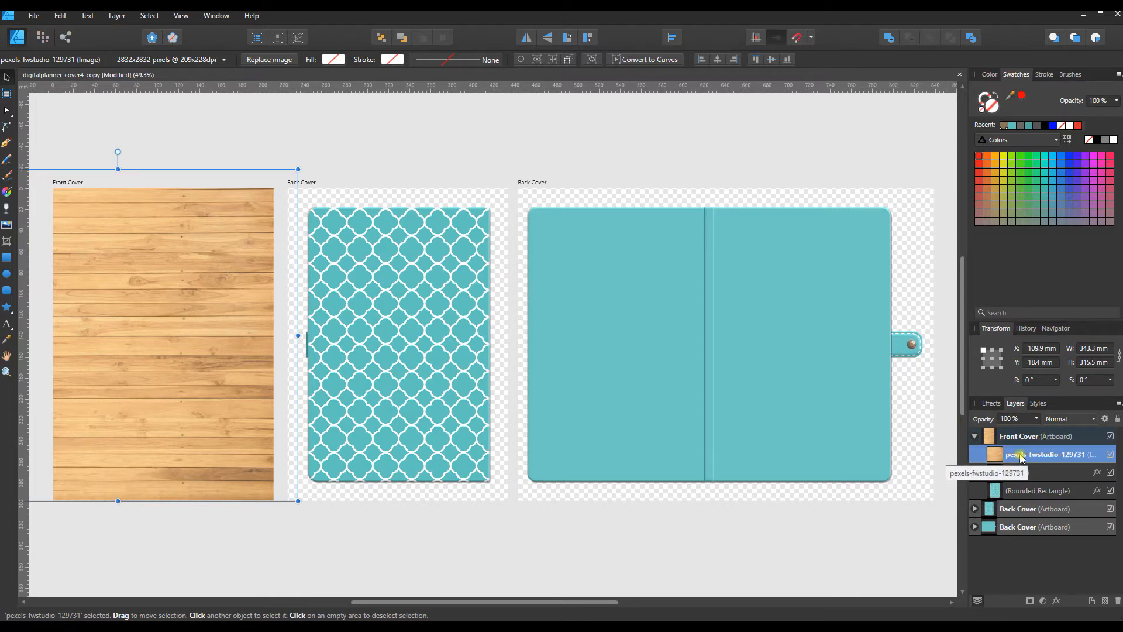
Step: Move the wood image layer below the Rounded Rectangle inside the Front Cover artboard
left_click_drag(1008, 456, 1018, 494)
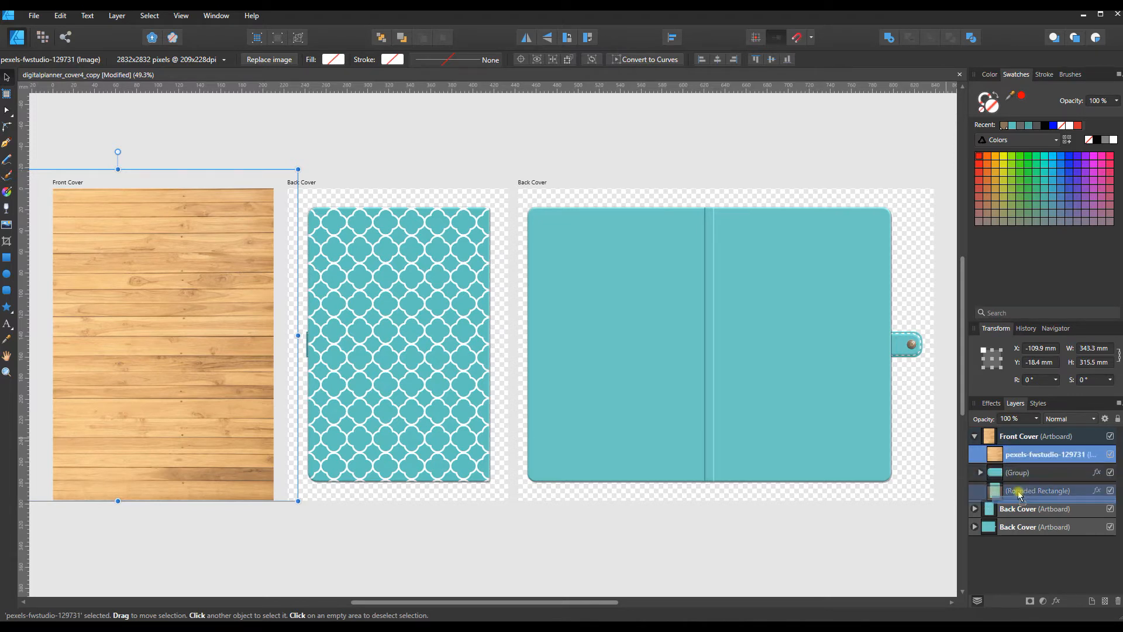
left_click_drag(1019, 494, 967, 499)
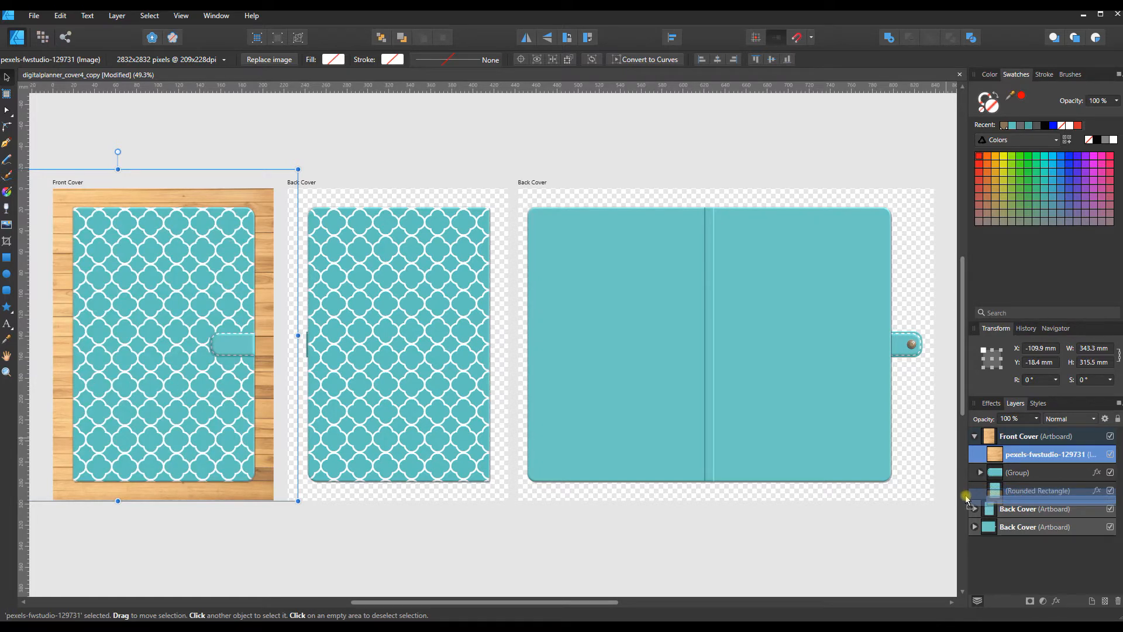
left_click_drag(967, 499, 967, 498)
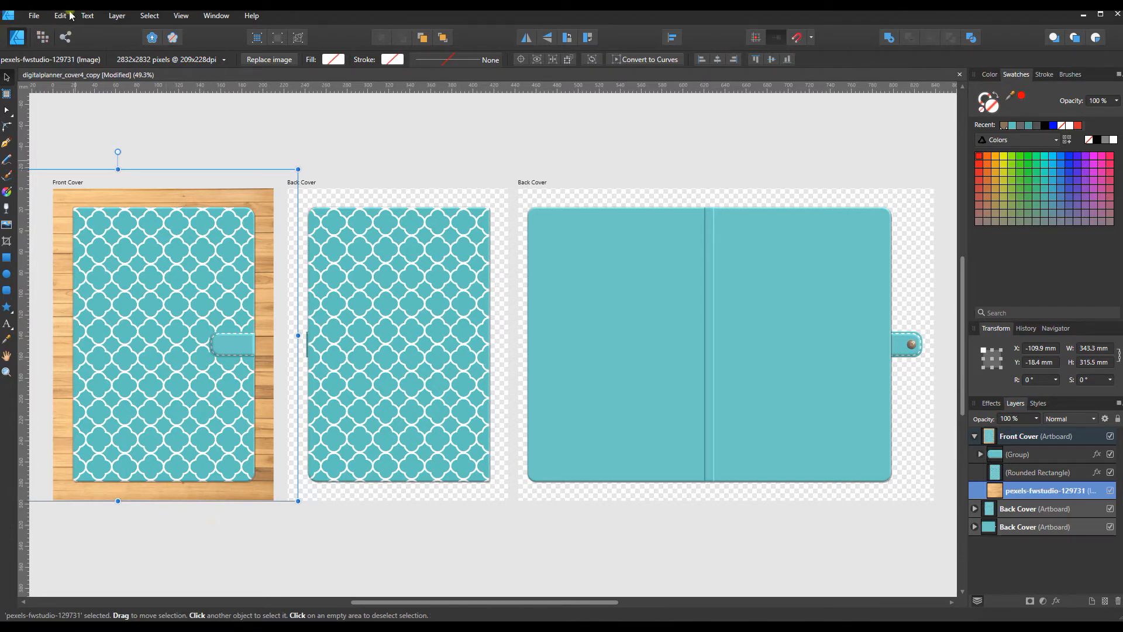
left_click(30, 19)
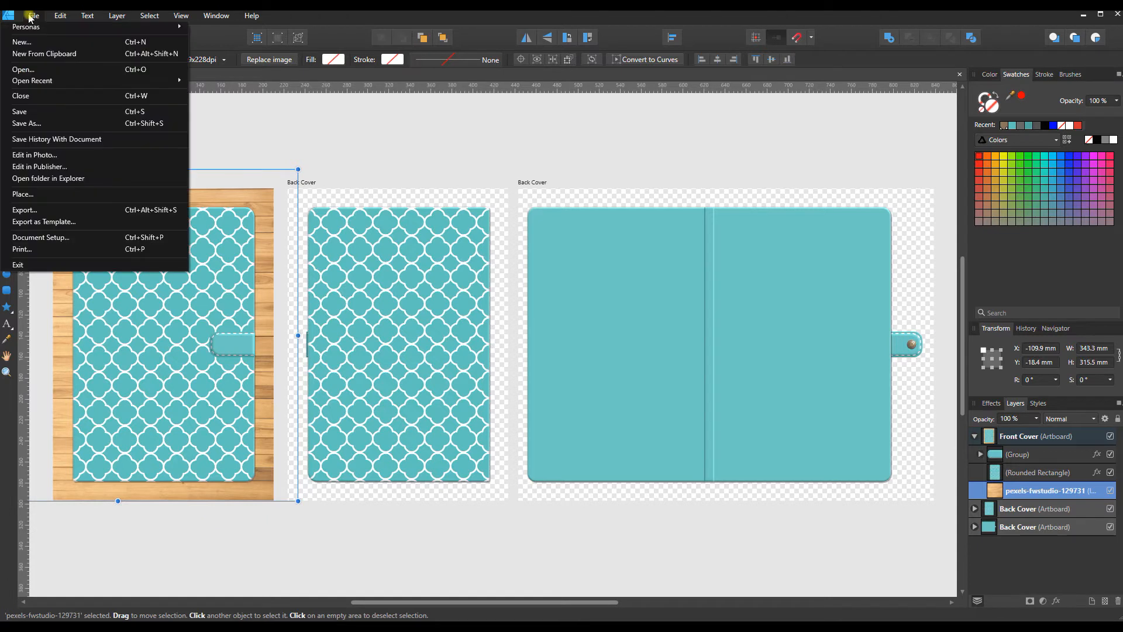
left_click(23, 212)
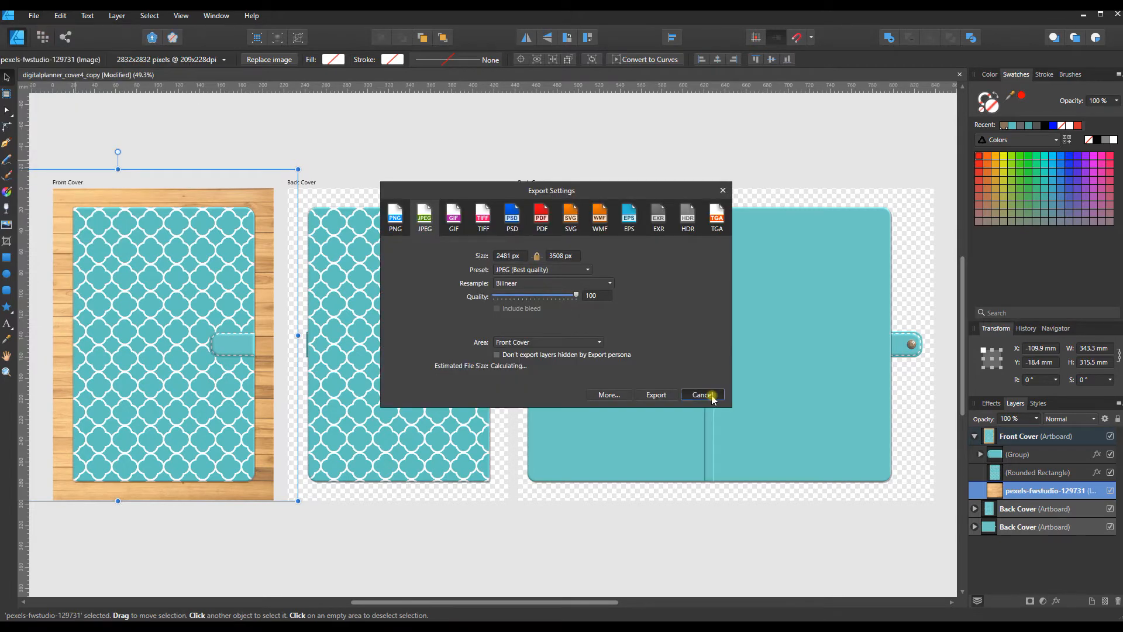
left_click(708, 394)
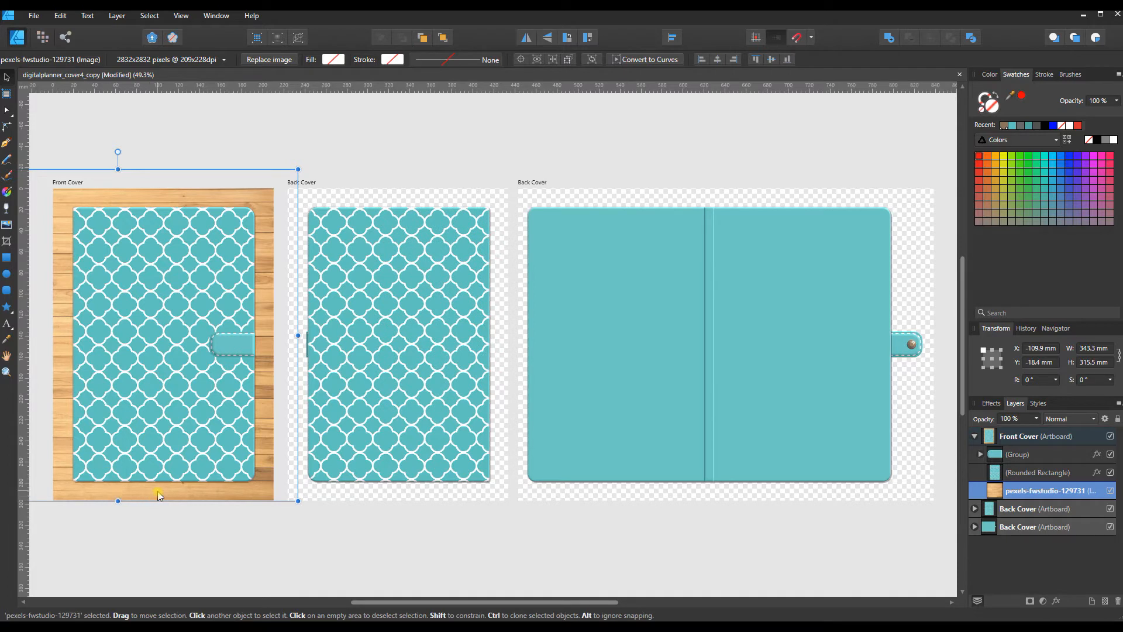
Step: Bring the wood image to the front of the Front Cover artboard and send it to the back again
key("ctrl+shift+bracketright")
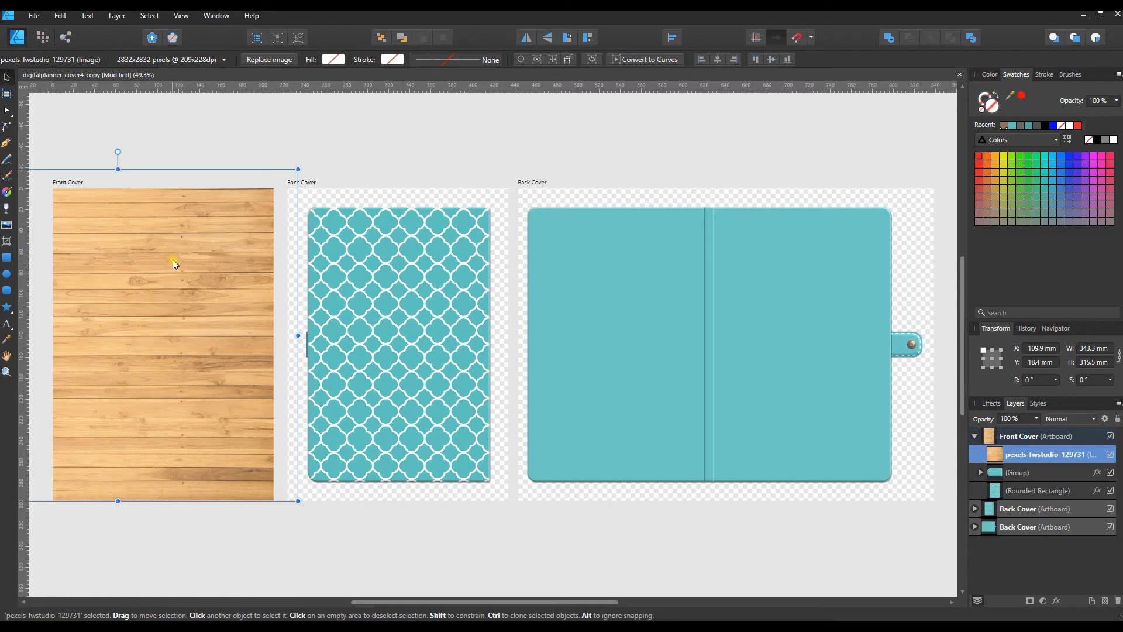
left_click(117, 16)
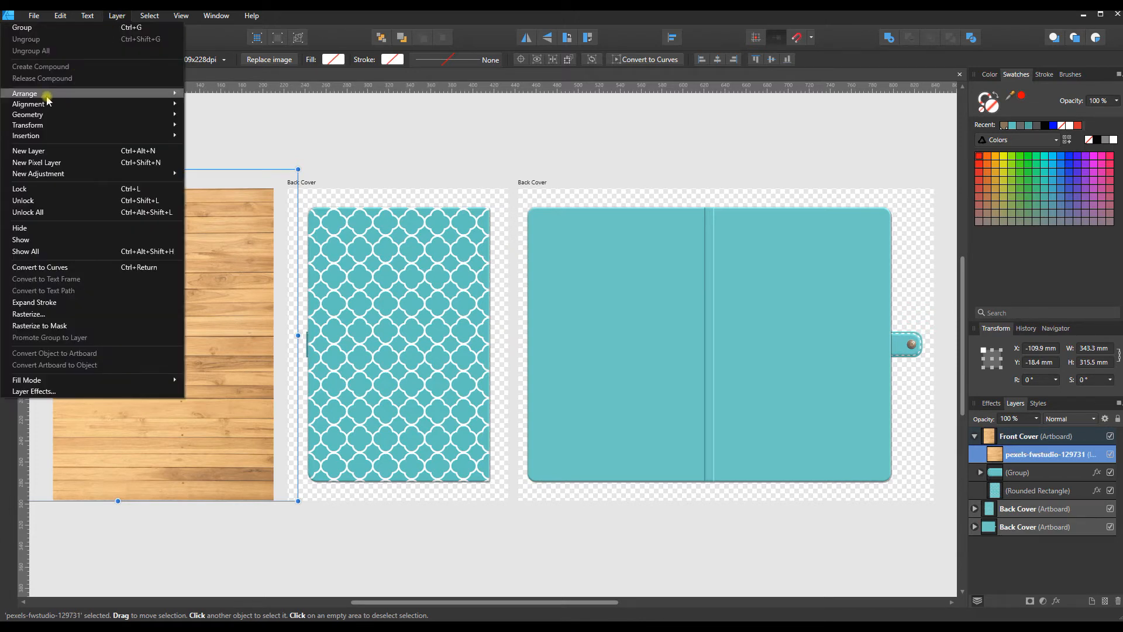
mouse_move(25, 94)
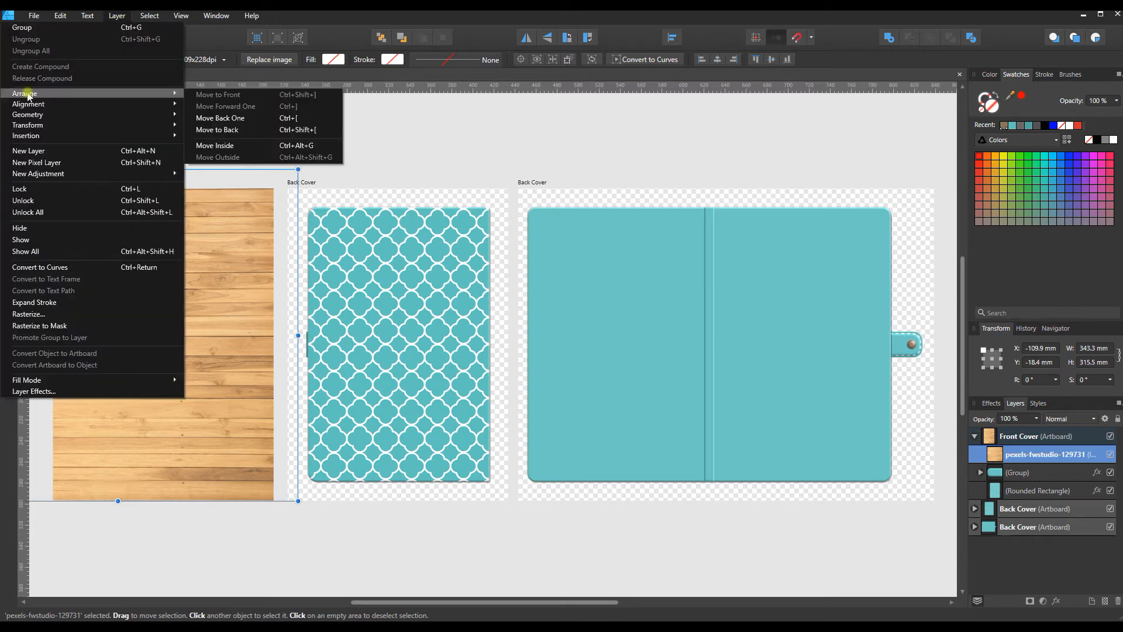
left_click(227, 131)
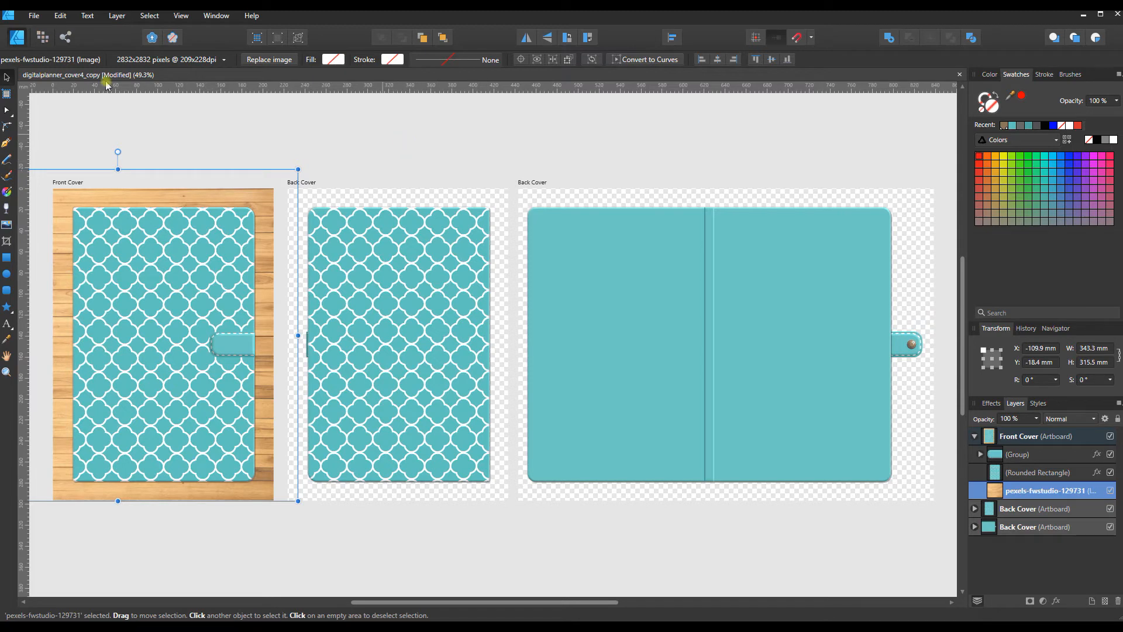
Step: Create a new A4 landscape document, 297 × 210 mm, at 144 DPI
left_click(34, 16)
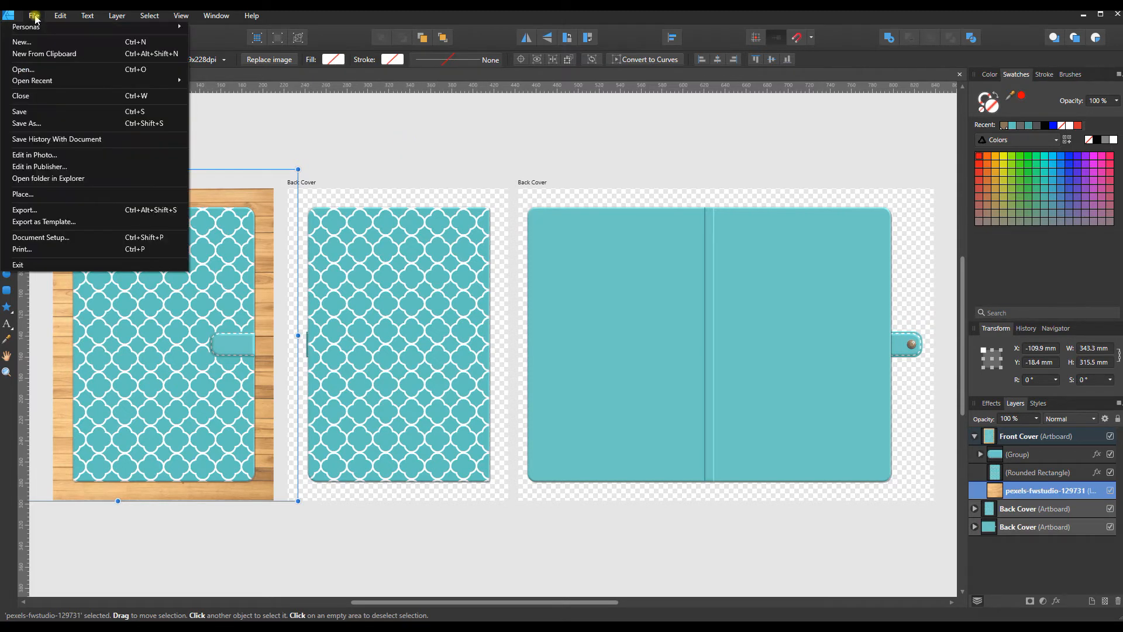
left_click(22, 43)
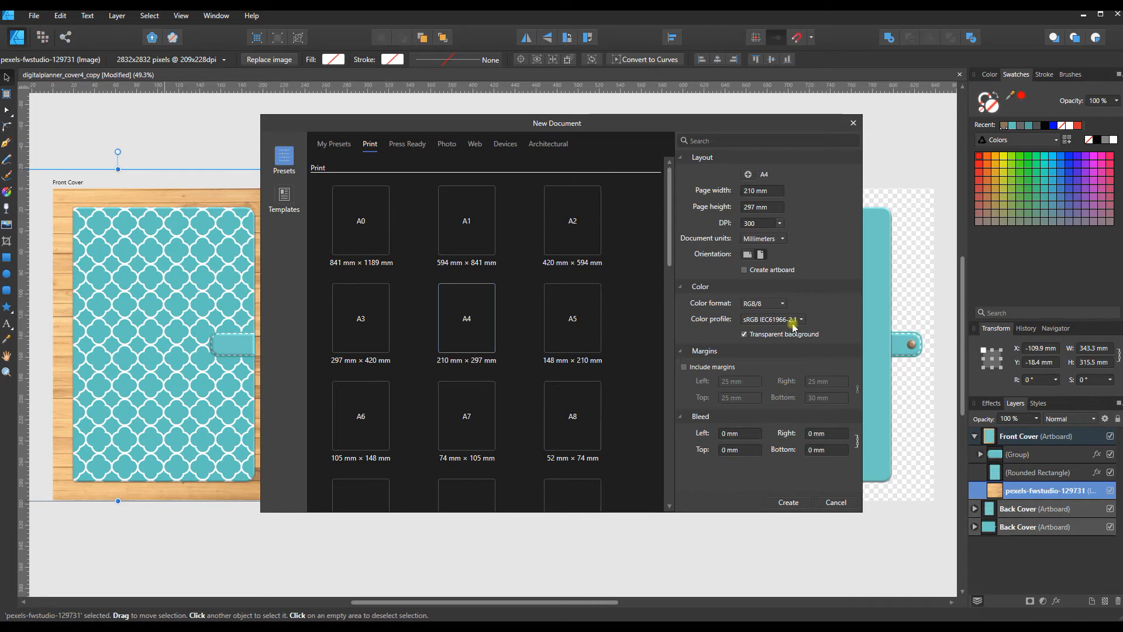
left_click(781, 224)
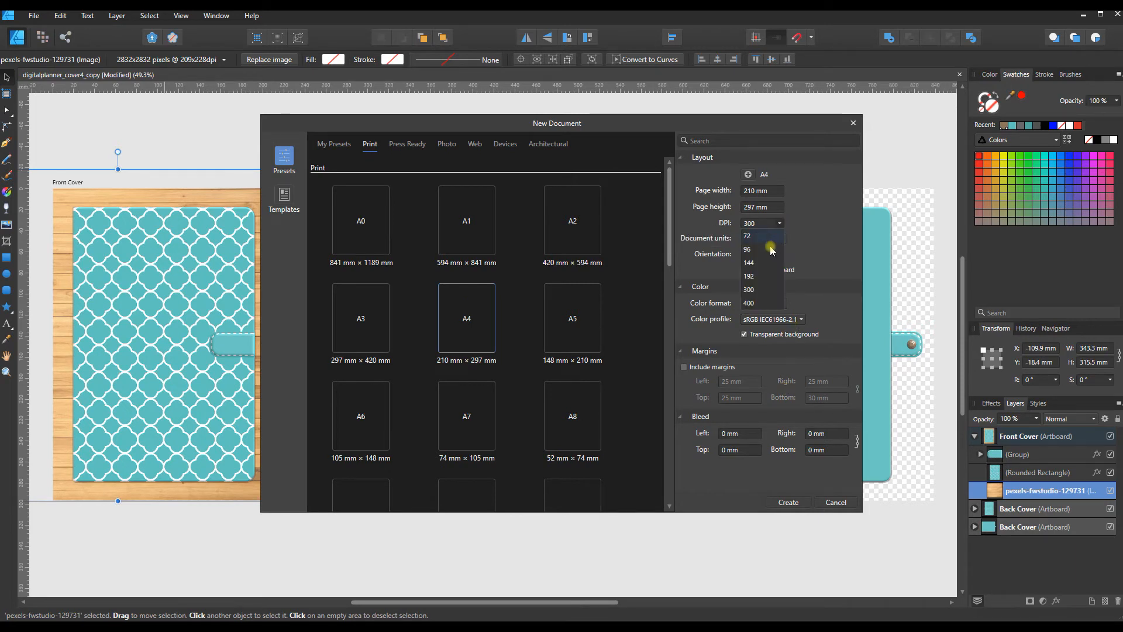
left_click(760, 261)
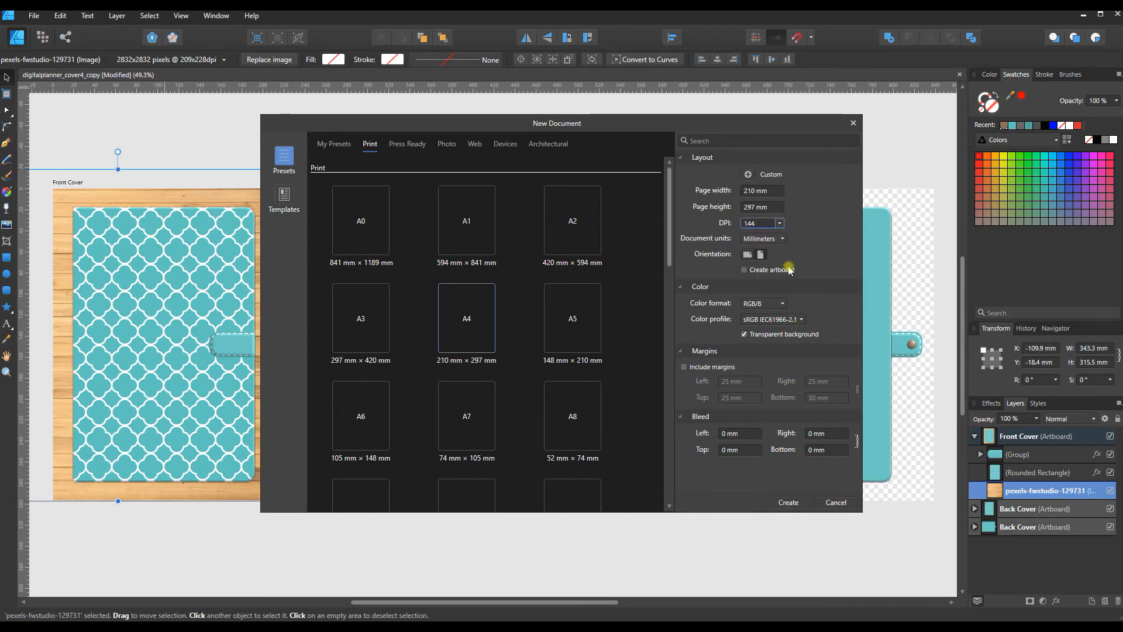
left_click(748, 256)
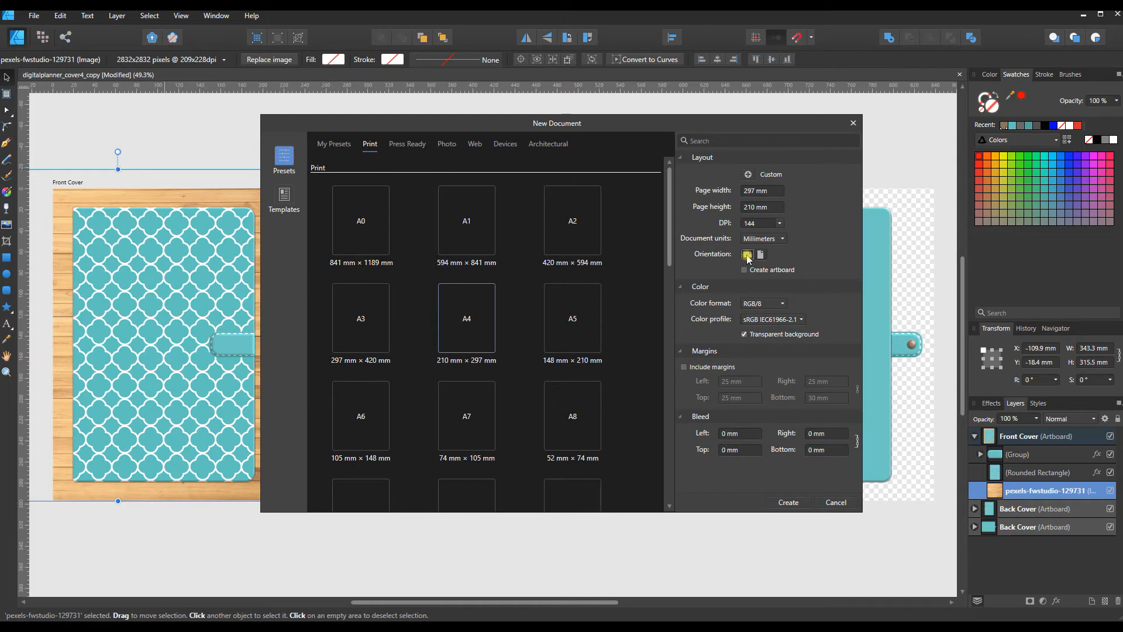
left_click(790, 503)
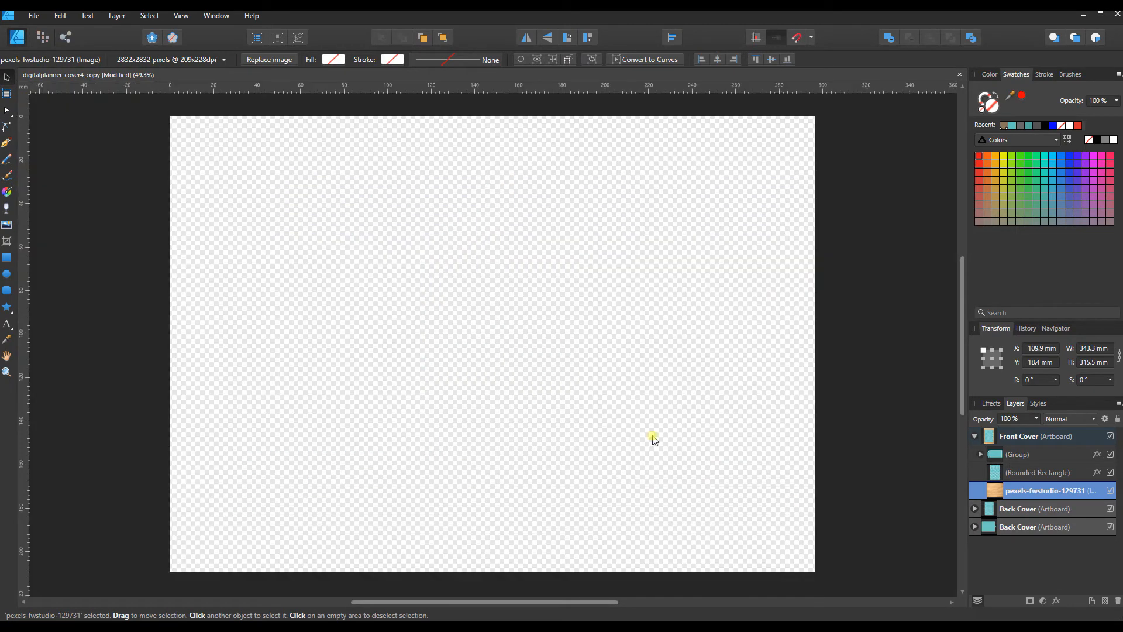
left_click(34, 18)
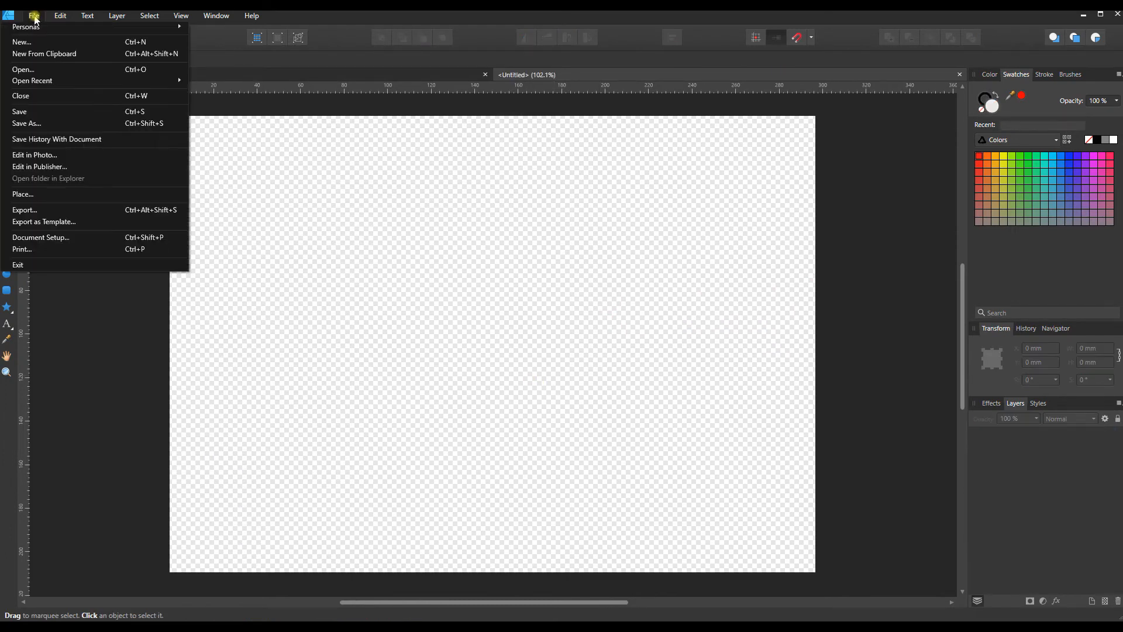
left_click(22, 195)
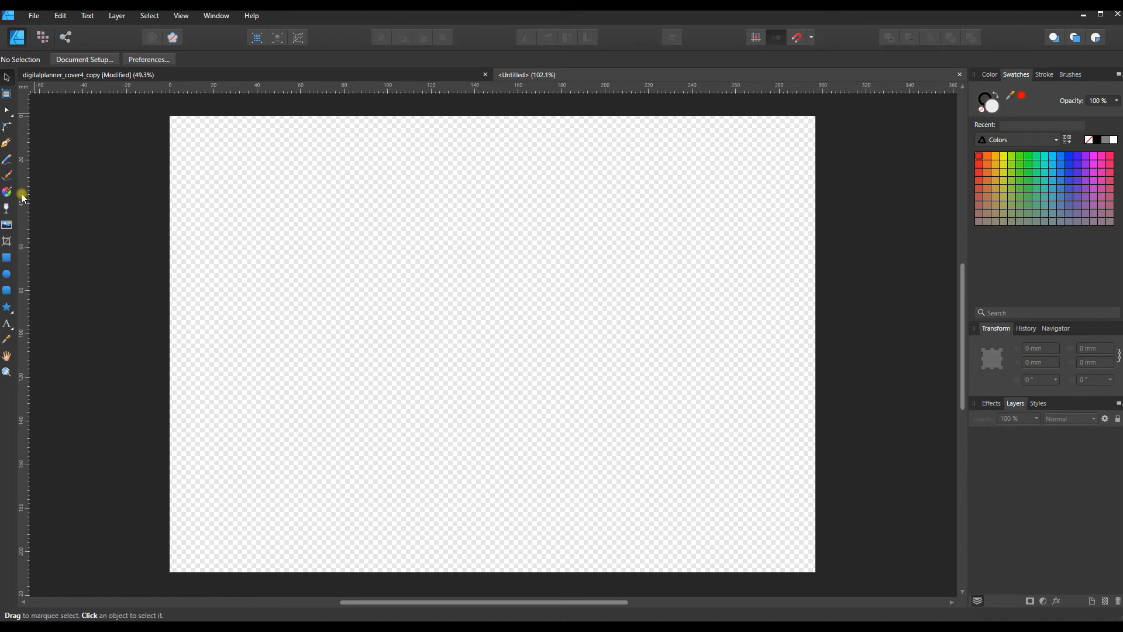
left_click(521, 304)
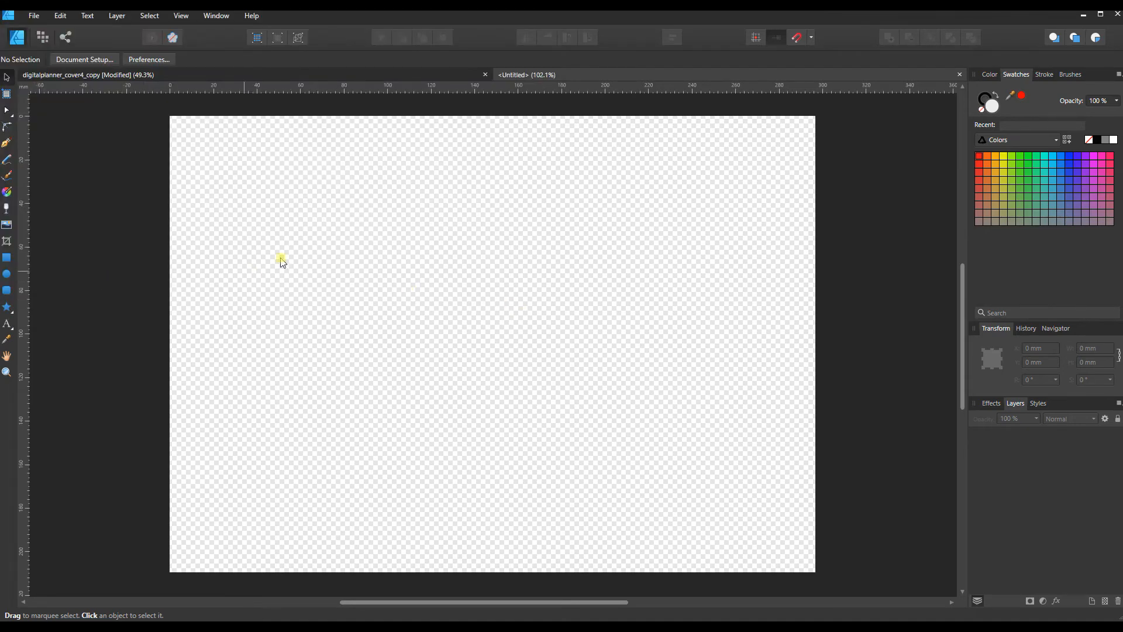
Step: Place pexels-fwstudio-129731.jpg in the new document and shift the wood image right until it covers the whole page
left_click(7, 230)
left_click(130, 105)
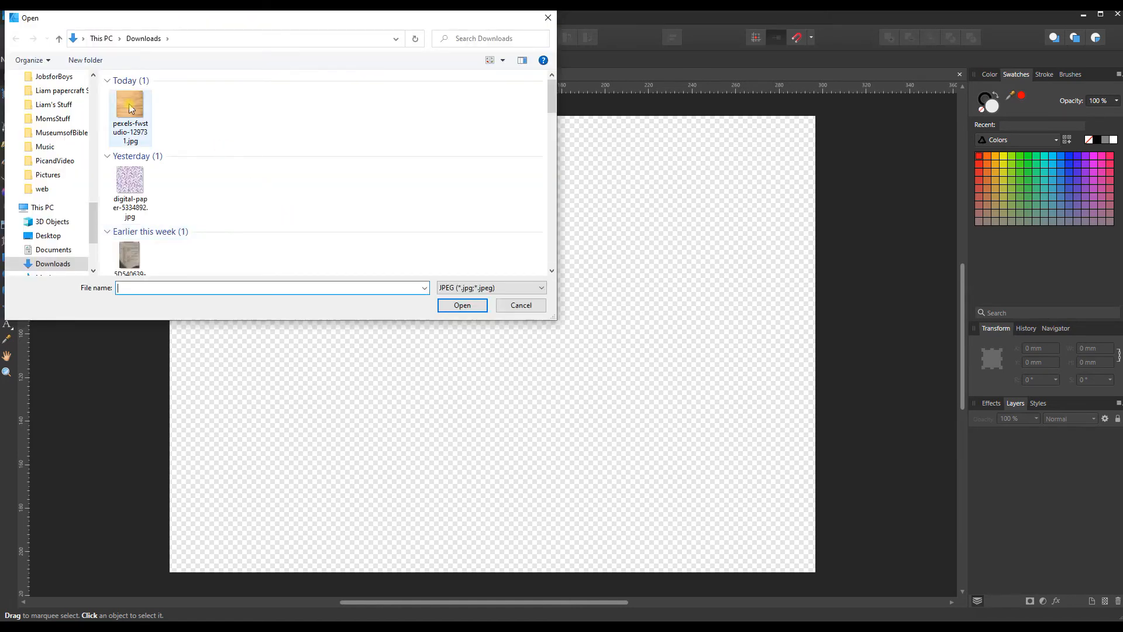
left_click(457, 306)
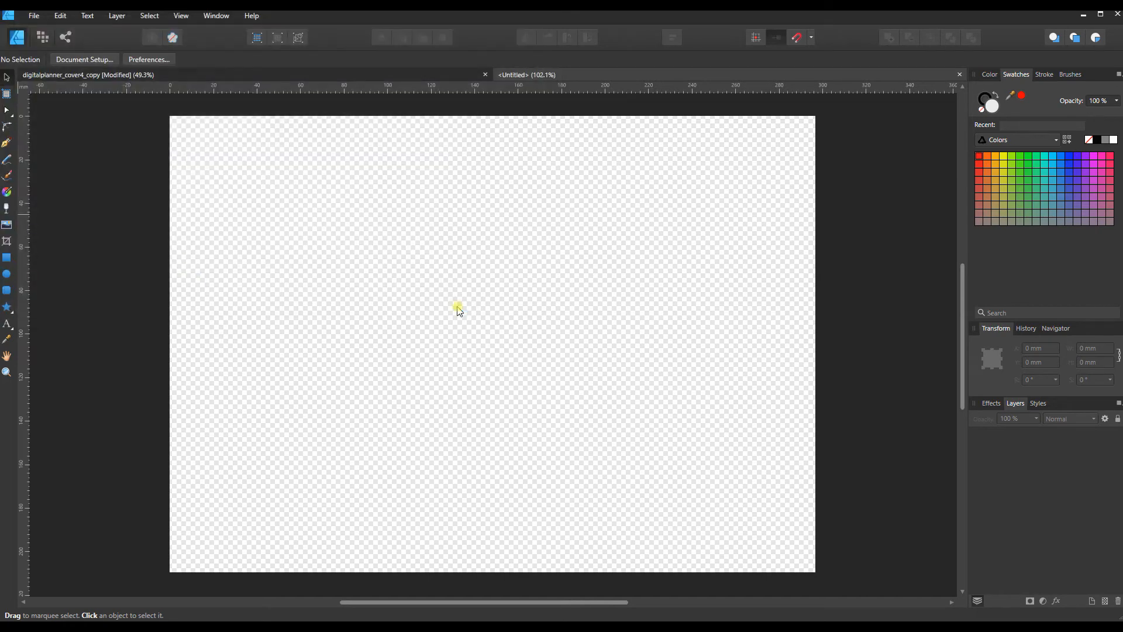
left_click(238, 184)
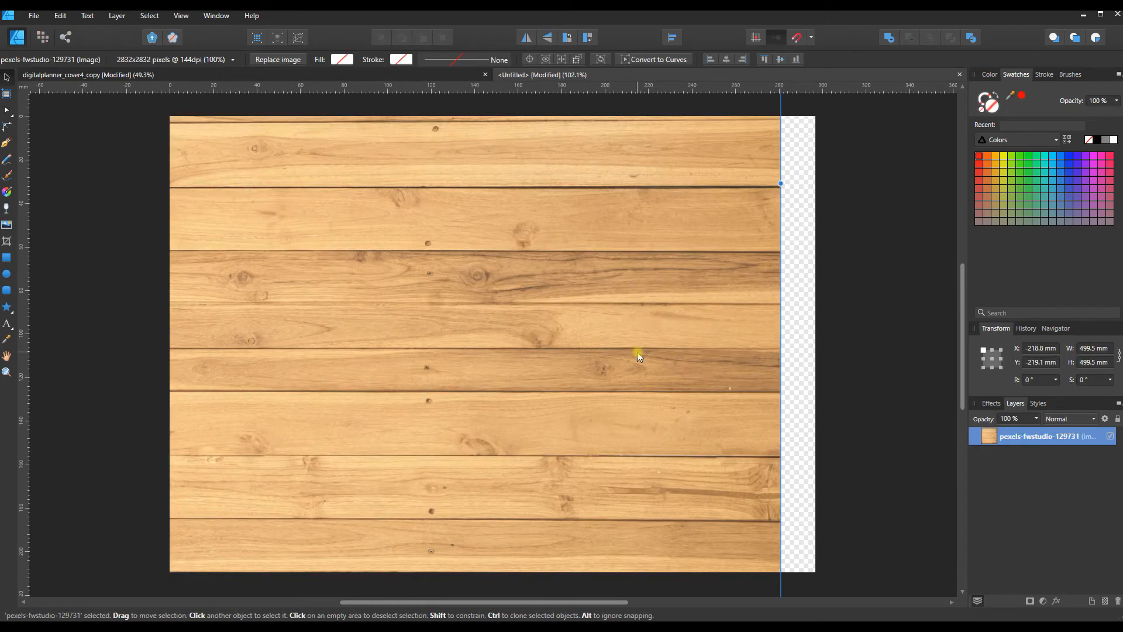
left_click_drag(637, 352, 717, 354)
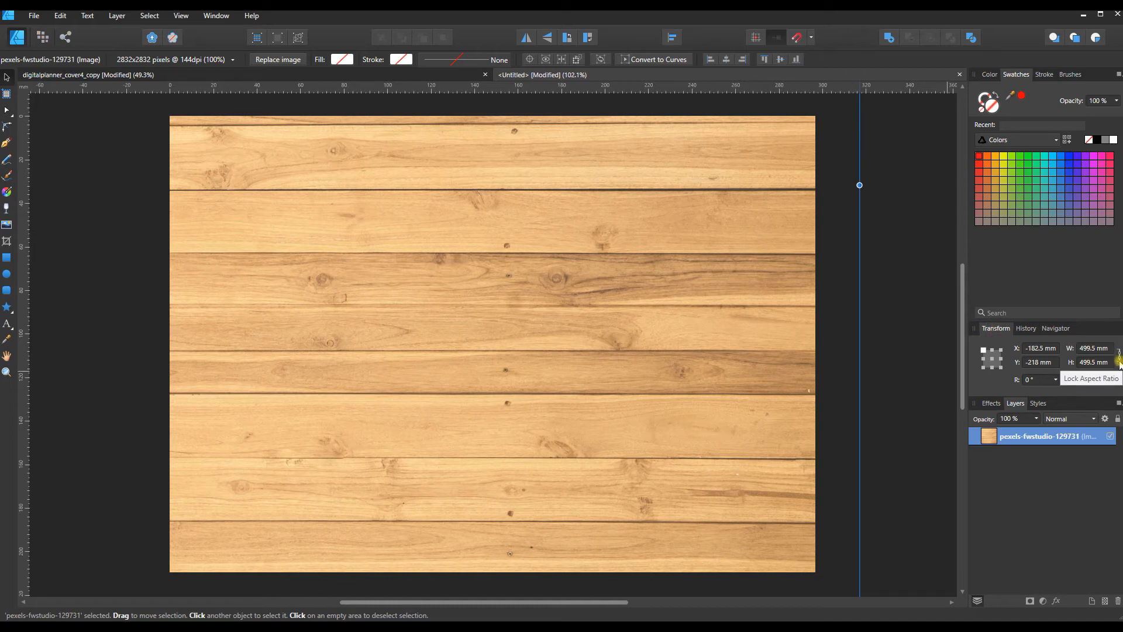
Step: Set the wood image's width to 300 mm in proportion and reposition it to cover the page
left_click(1091, 349)
type("300")
key("Return")
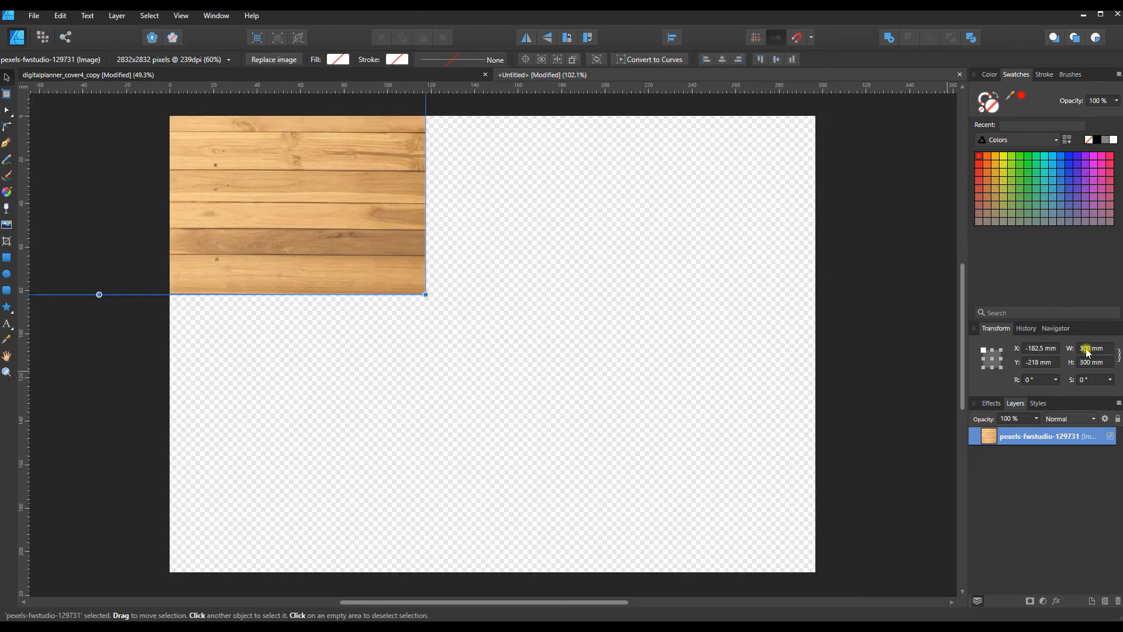
left_click_drag(381, 275, 760, 564)
left_click(901, 378)
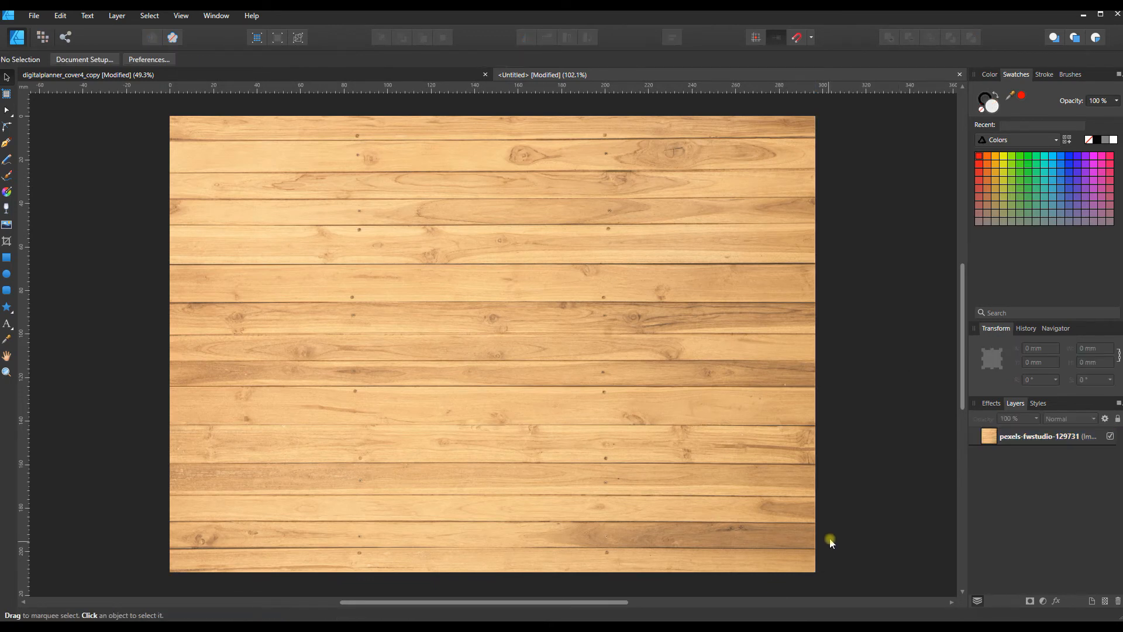
Step: Enlarge the wood image proportionally to about 304 × 304 mm so it extends past both side edges of the page
left_click(814, 538)
scroll(817, 538, "down", 2)
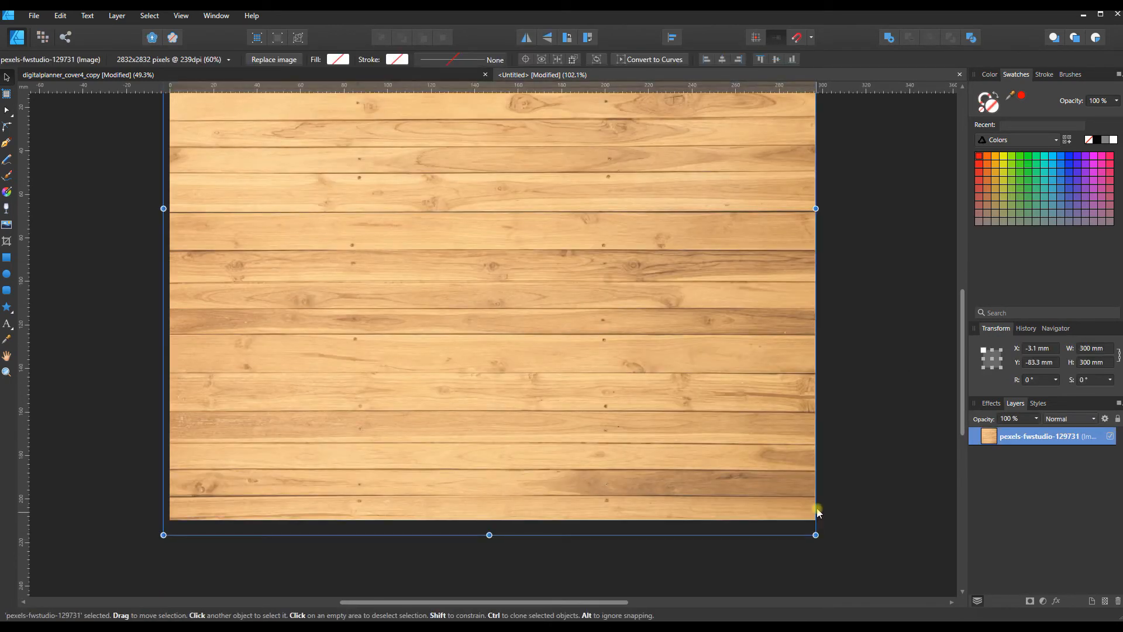
mouse_move(816, 534)
left_mouse_down()
mouse_move(778, 494)
mouse_move(828, 538)
left_mouse_up()
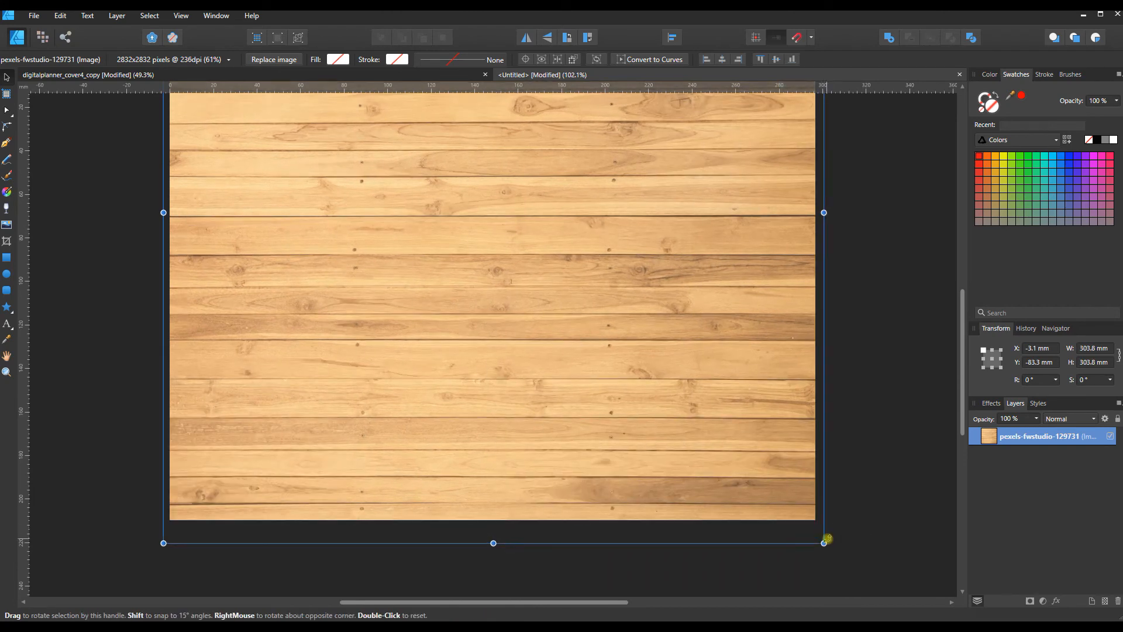
scroll(878, 471, "up", 3)
scroll(881, 452, "up", 3)
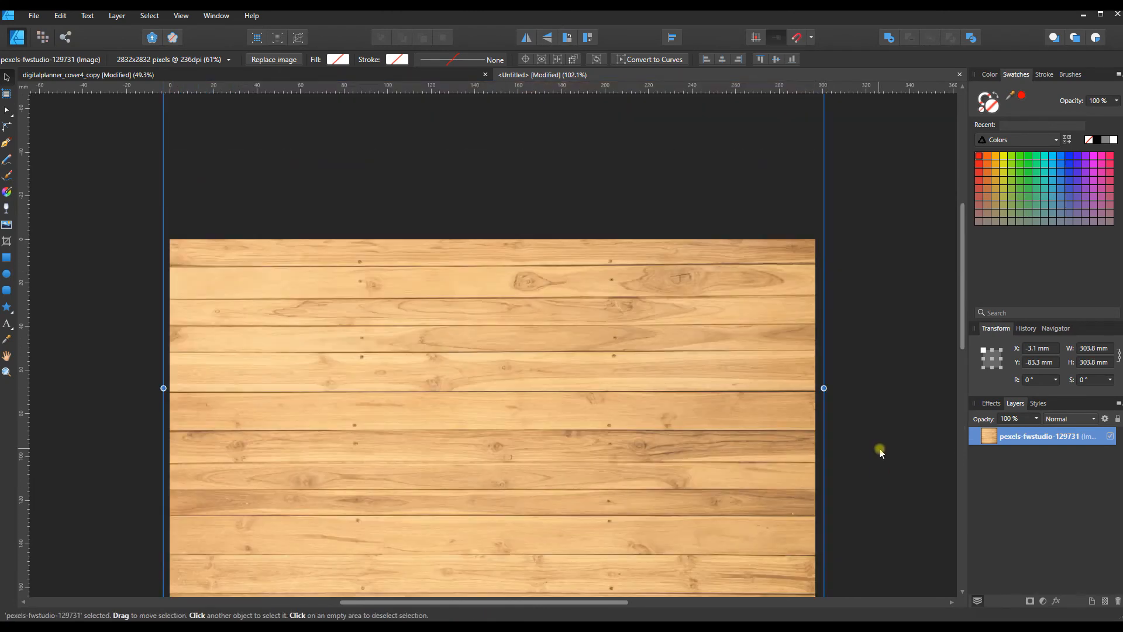
scroll(880, 450, "down", 4)
scroll(884, 431, "down", 3)
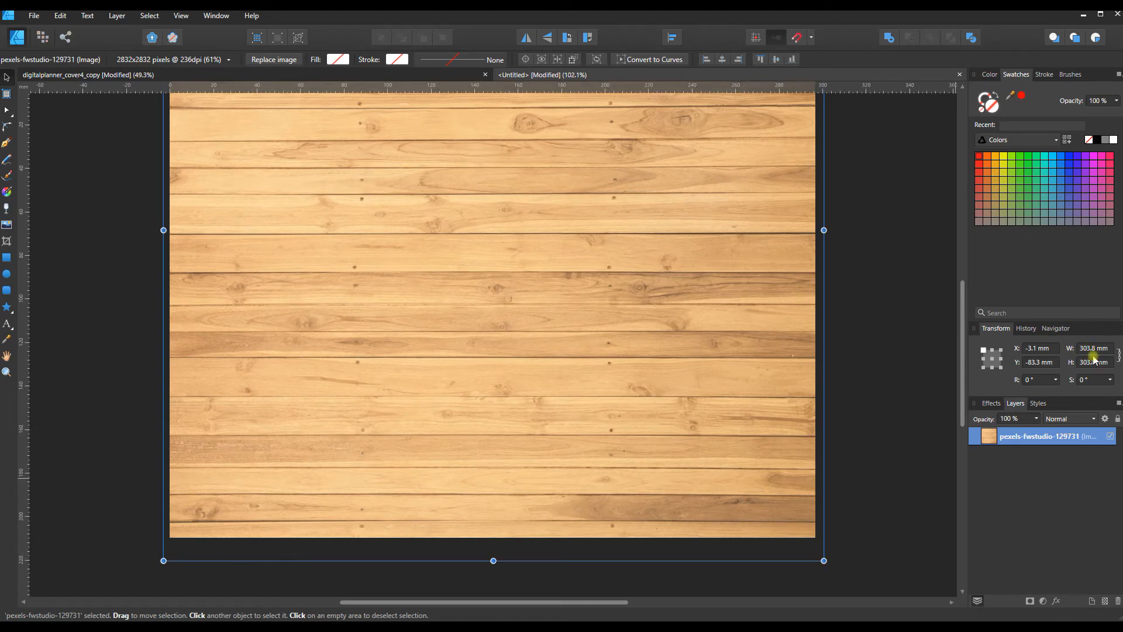
left_click(887, 366)
scroll(877, 365, "up", 2)
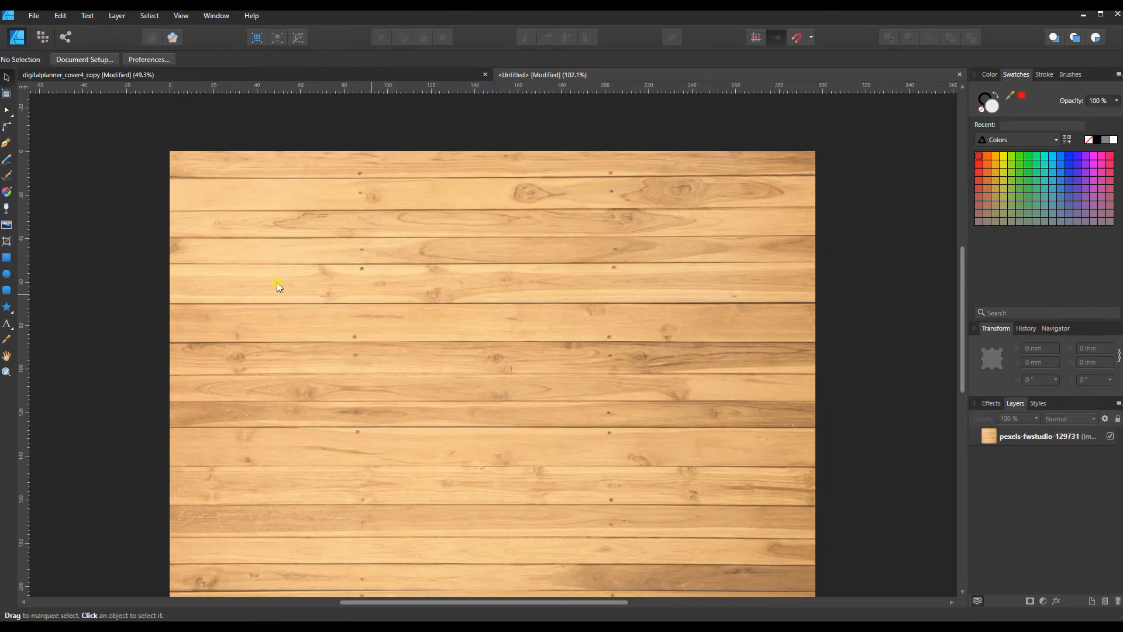
Step: Copy the strap Group and the Rounded Rectangle from the Front Cover artboard of digitalplanner_cover4_copy and paste them into the new wood document
left_click(79, 75)
left_click(190, 289)
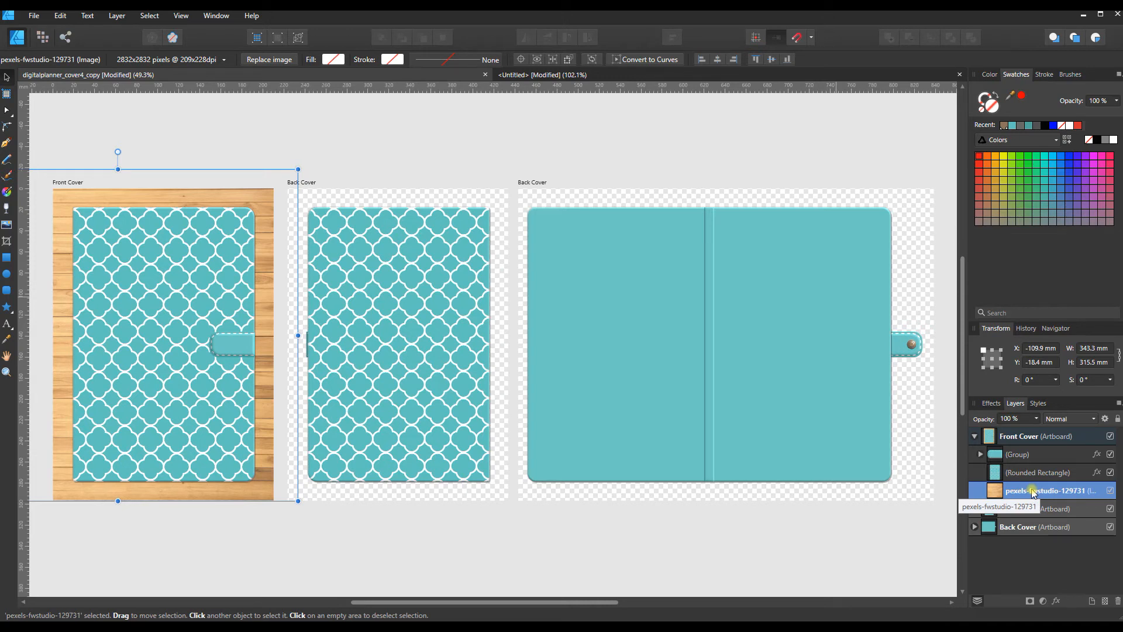
left_click(1026, 455)
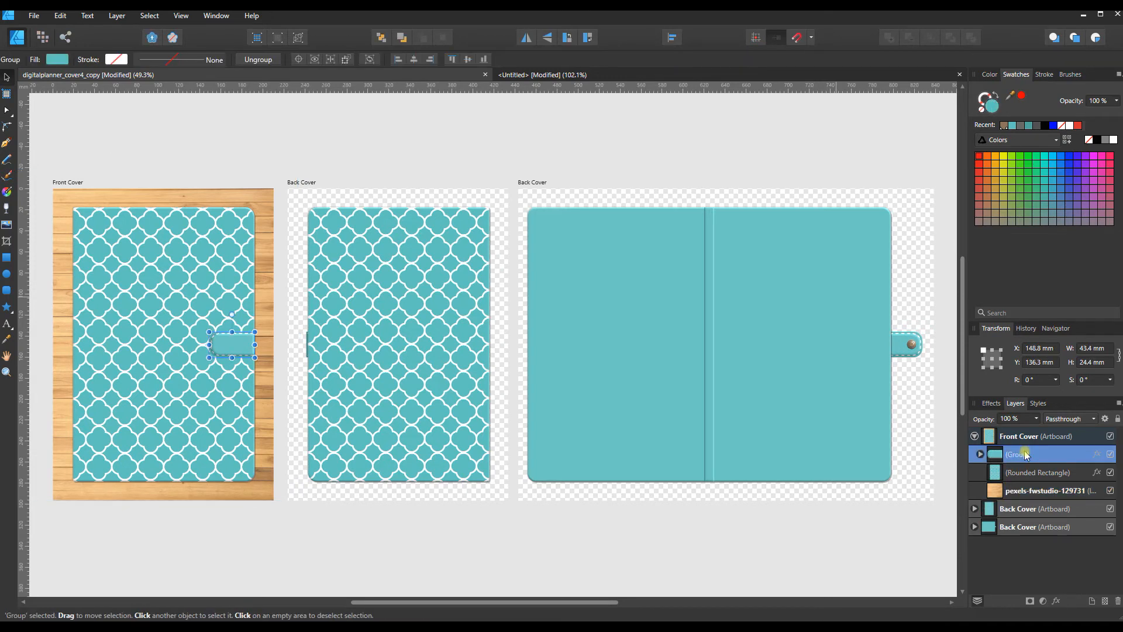
left_click(1028, 473, "shift")
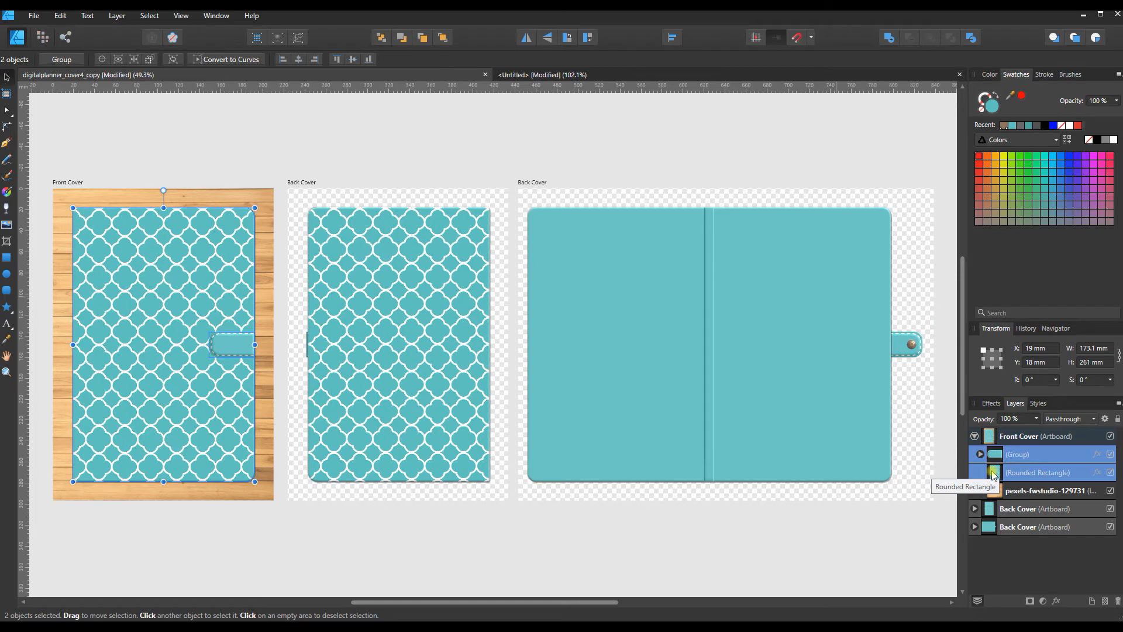
key("ctrl+c")
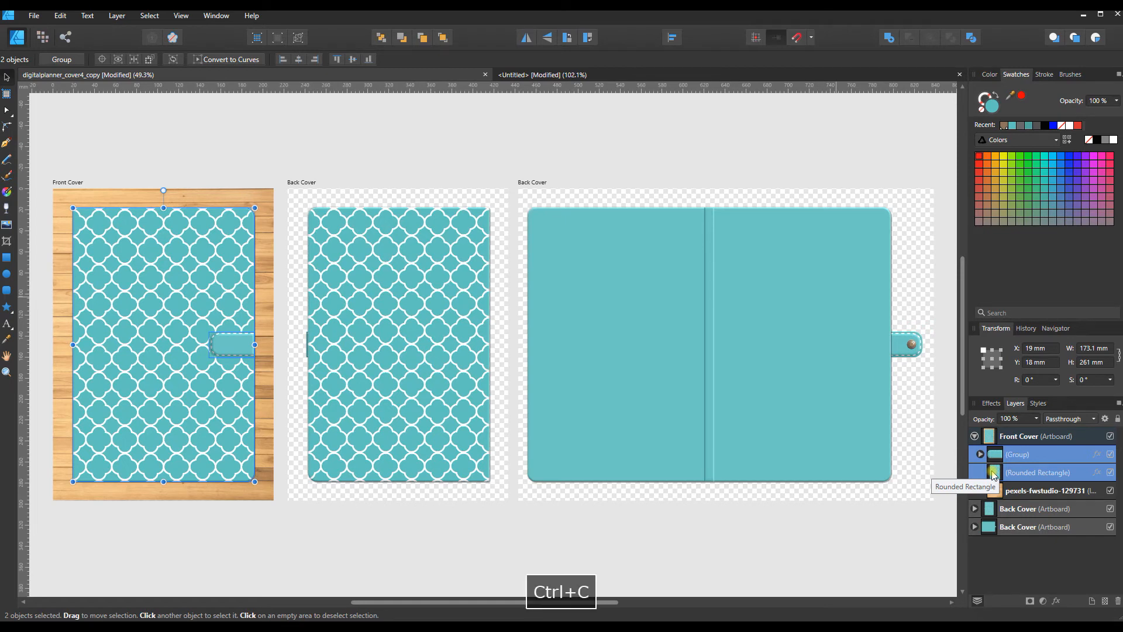
left_click(543, 75)
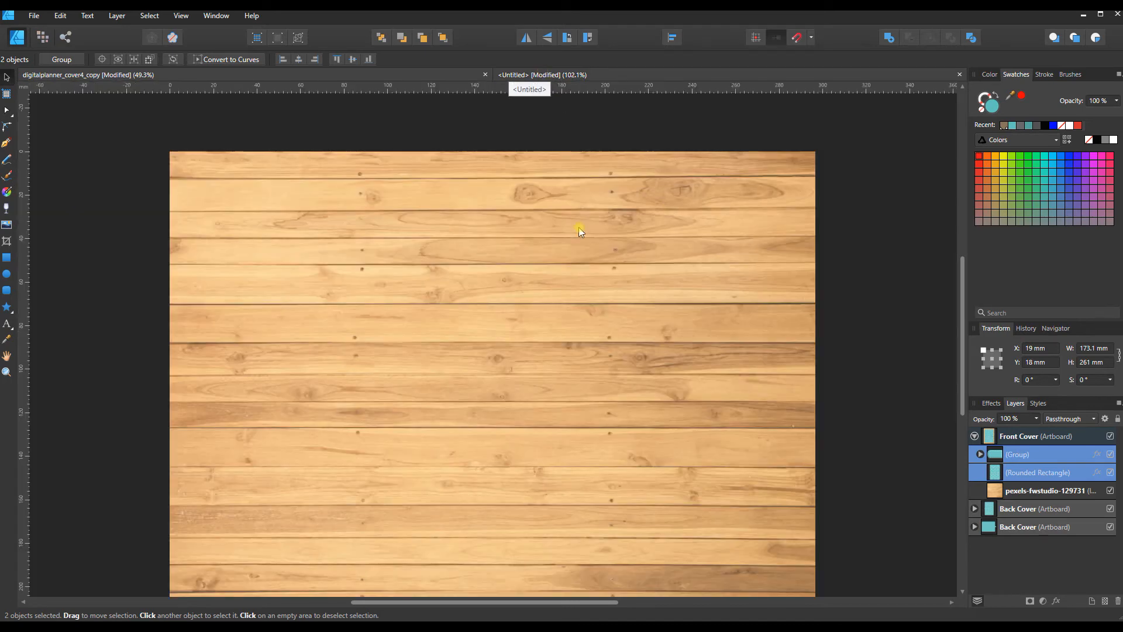
left_click(583, 246)
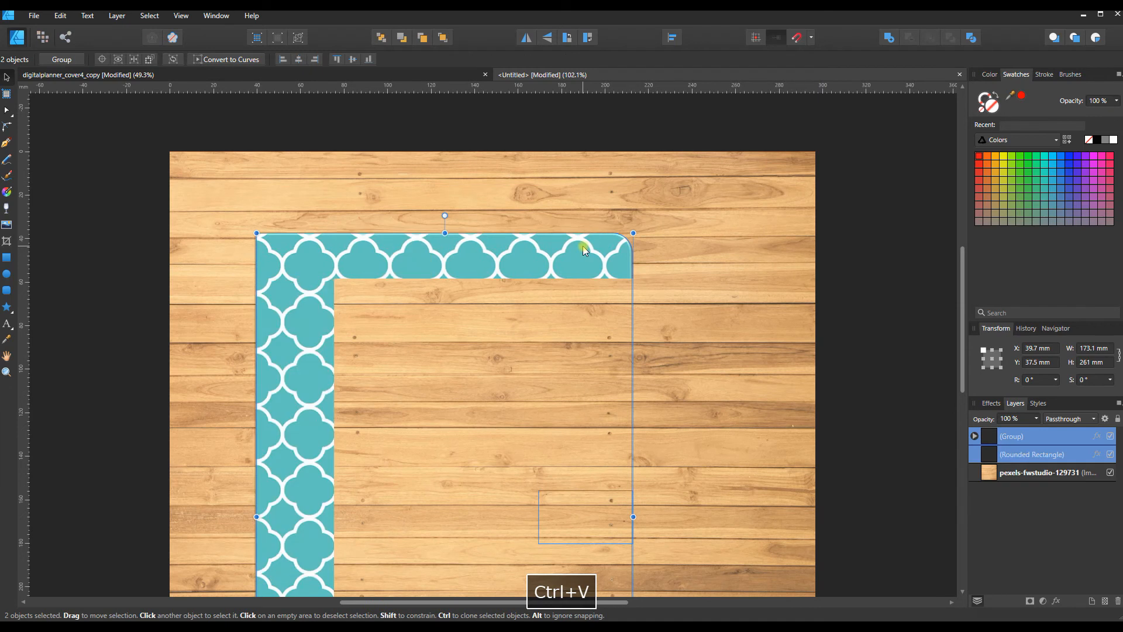
Step: Scale the pasted cover and strap down to about 133 × 200 mm and position them on the right half of the wood page
scroll(583, 246, "down", 1)
scroll(583, 247, "down", 2)
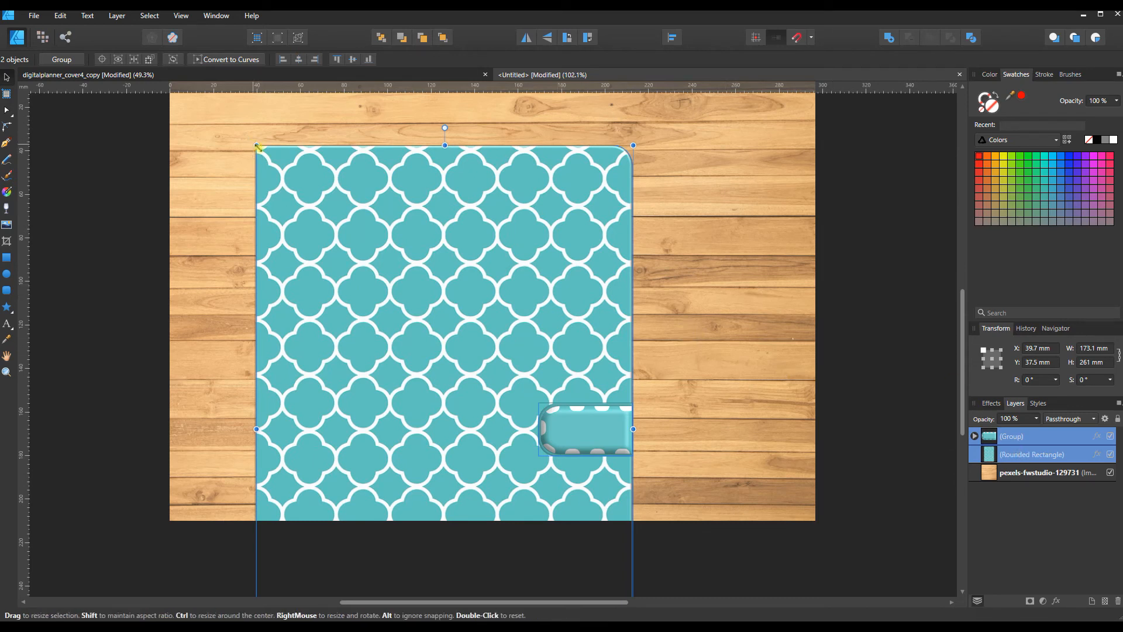
left_click_drag(259, 149, 350, 247)
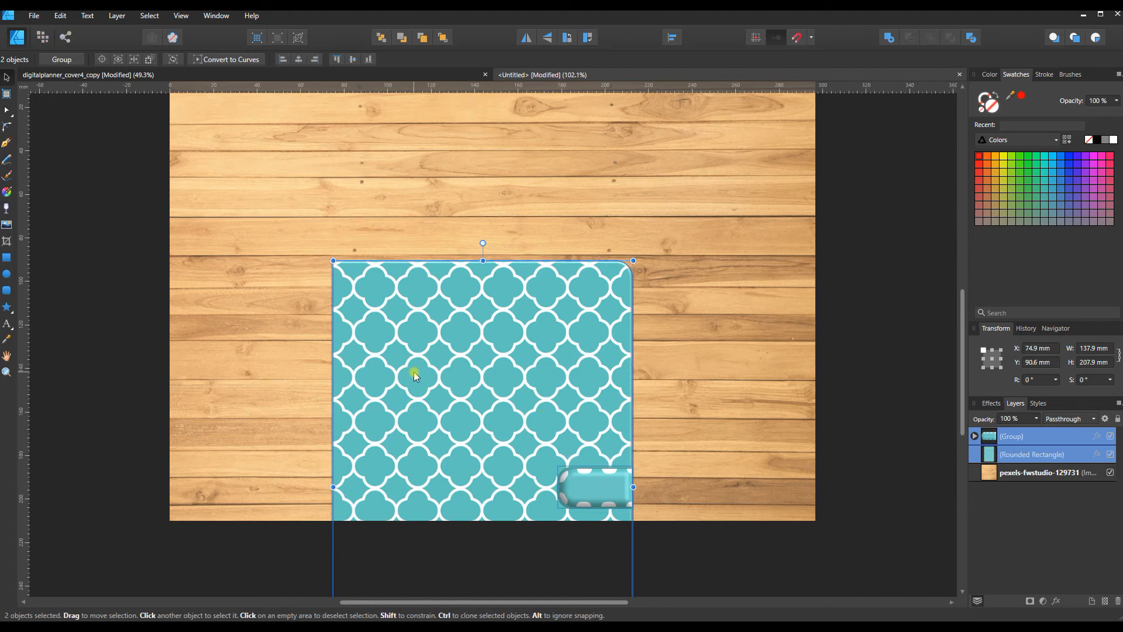
scroll(414, 371, "up", 1)
left_click_drag(413, 371, 566, 230)
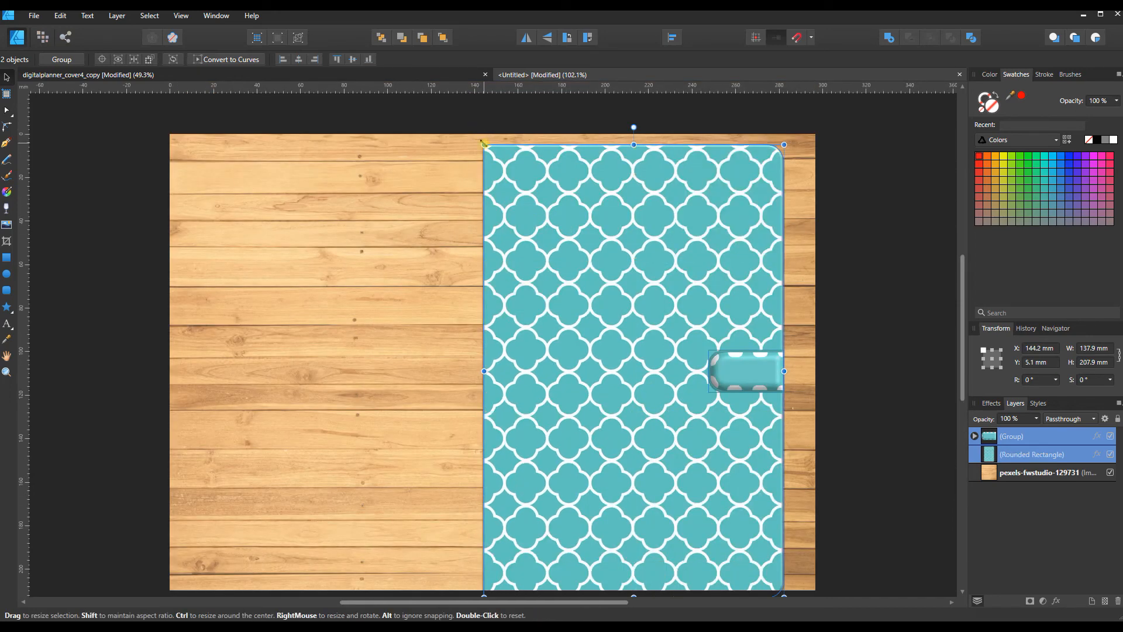
left_click_drag(483, 142, 495, 162)
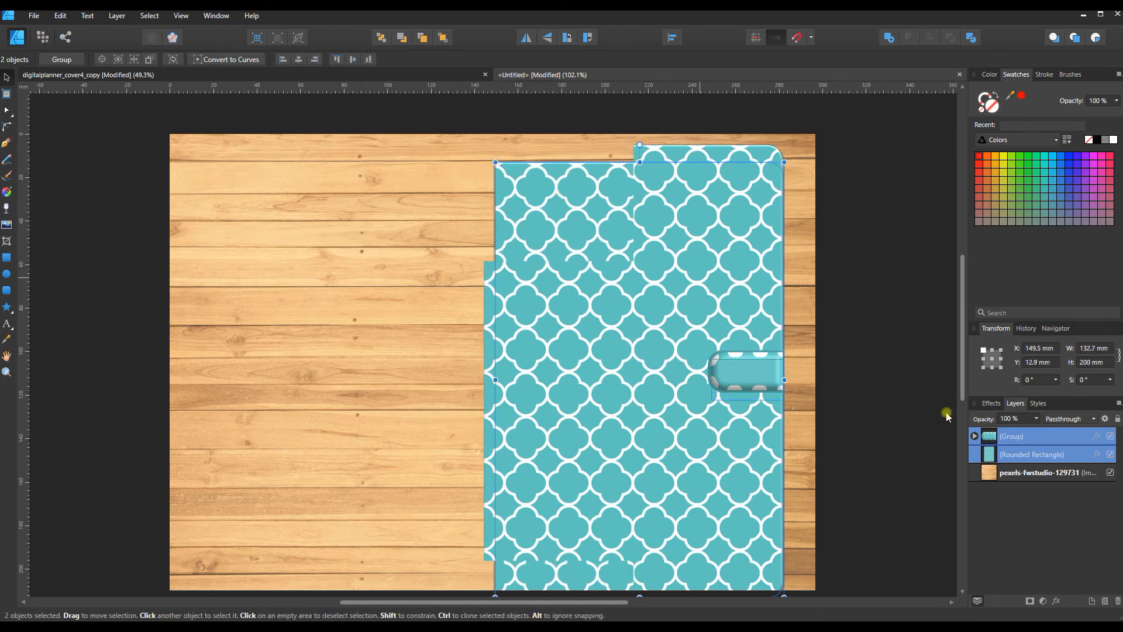
left_click_drag(637, 402, 641, 385)
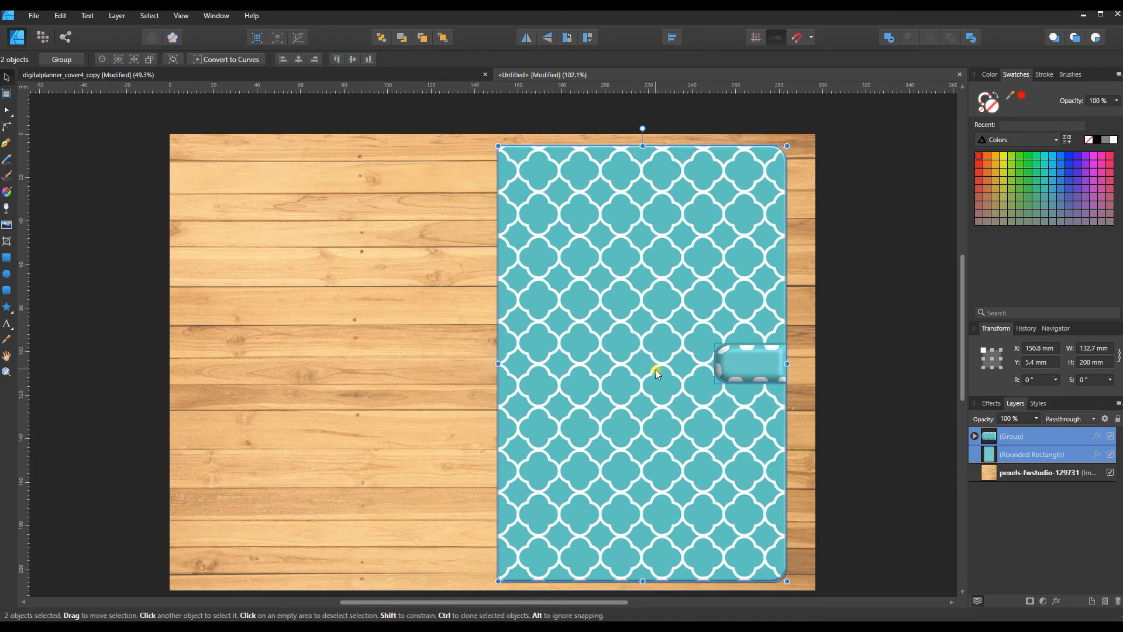
left_click(824, 381)
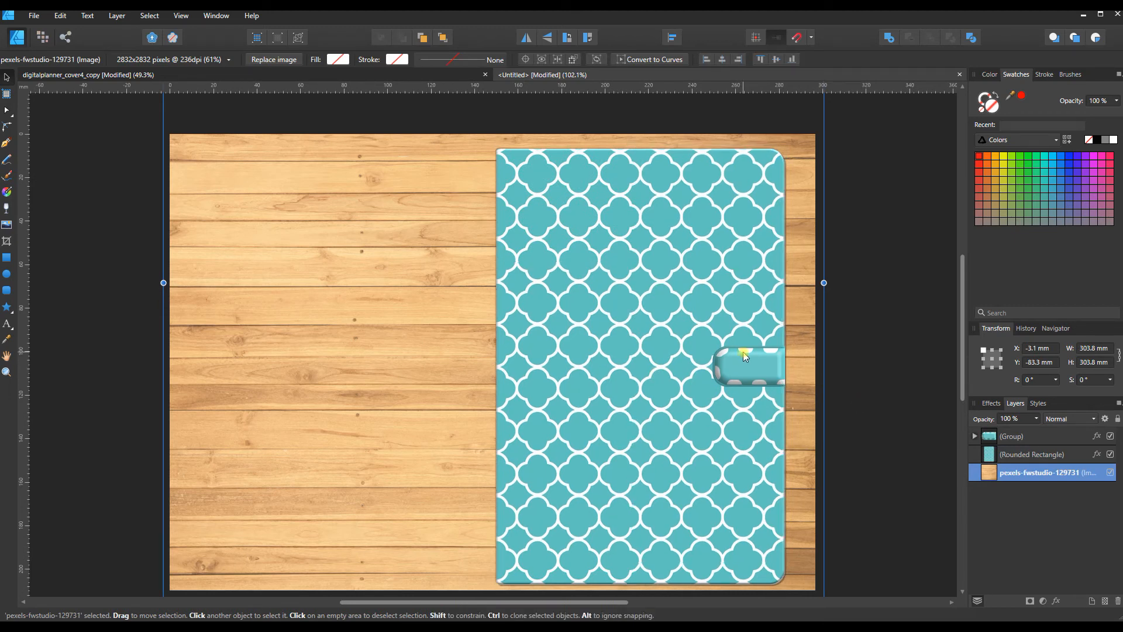
Step: Expand the pasted strap Group and its Curve layer, and select the Curve to examine the strap's stitching
left_click(974, 436)
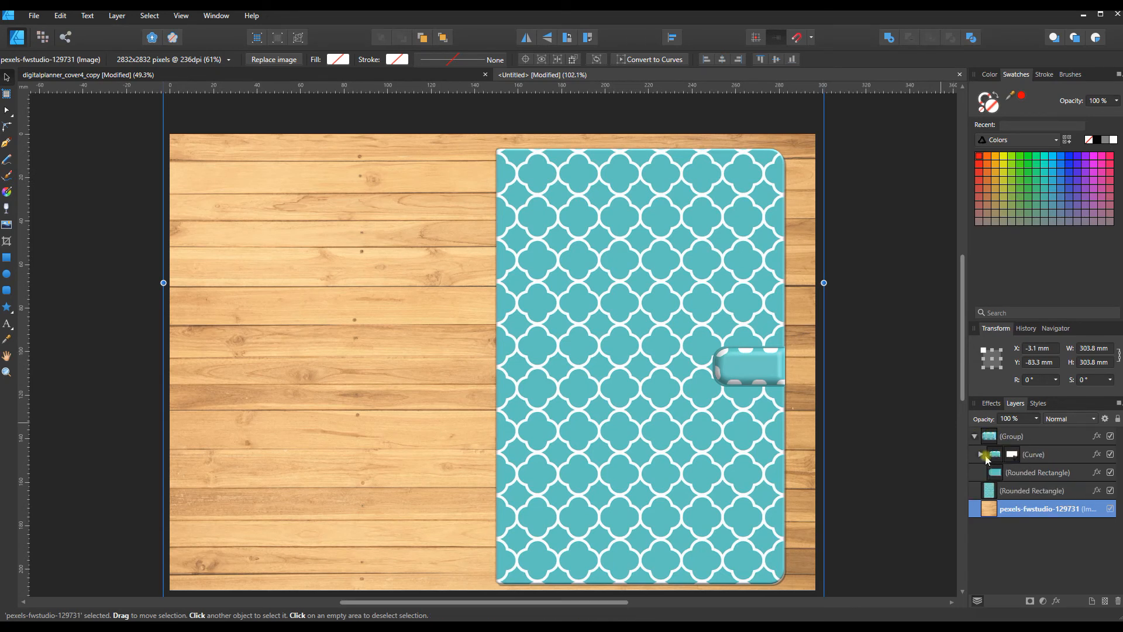
left_click(981, 455)
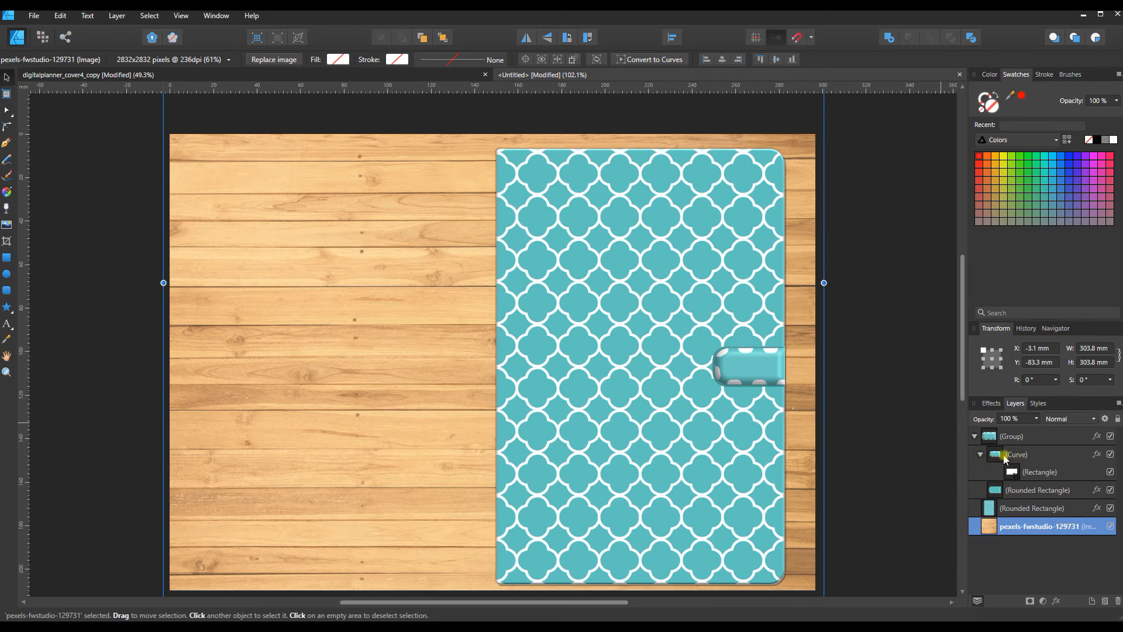
left_click(1009, 455)
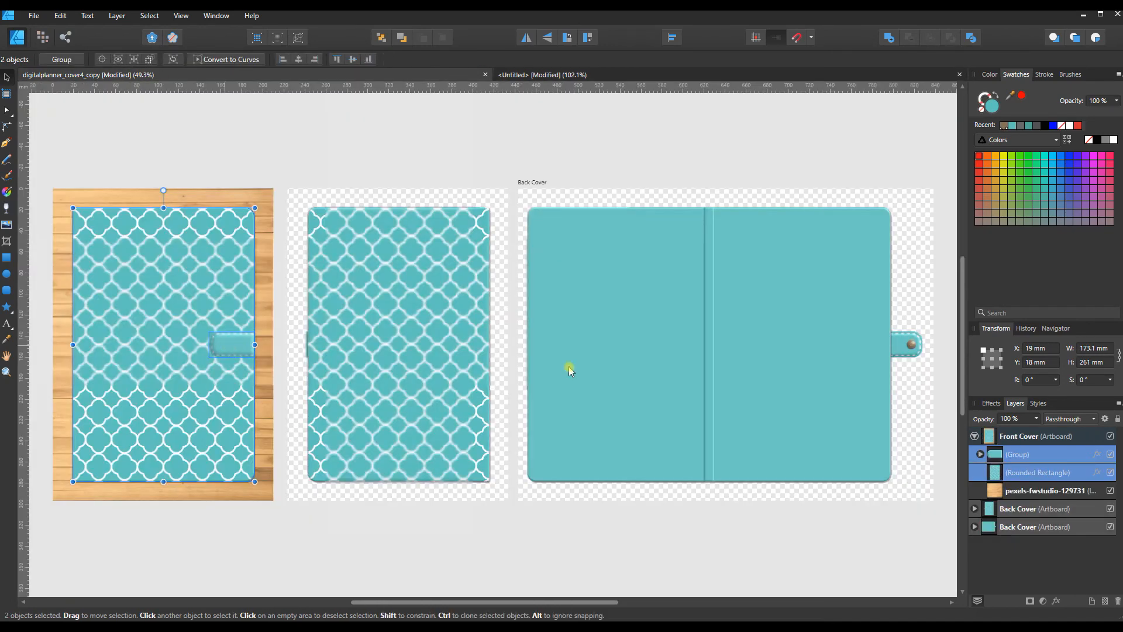
Step: Check the original strap Curve's stroke in digitalplanner_cover4_copy and set the pasted strap Curve's stroke width to 3.1 pt in the wood document
left_click(979, 455)
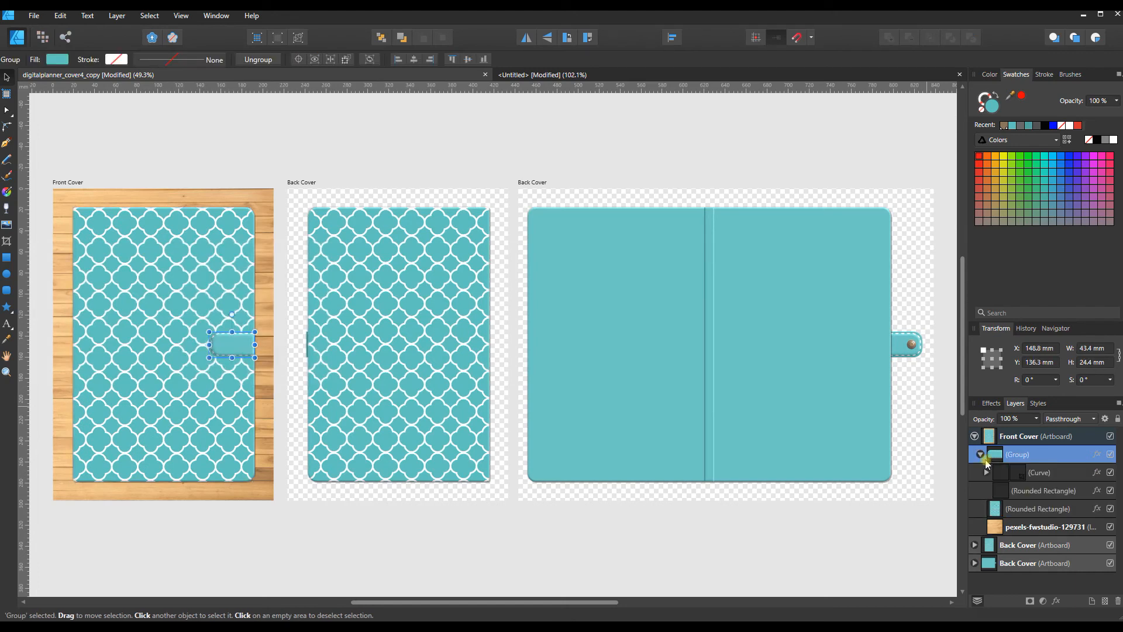
left_click(1039, 473)
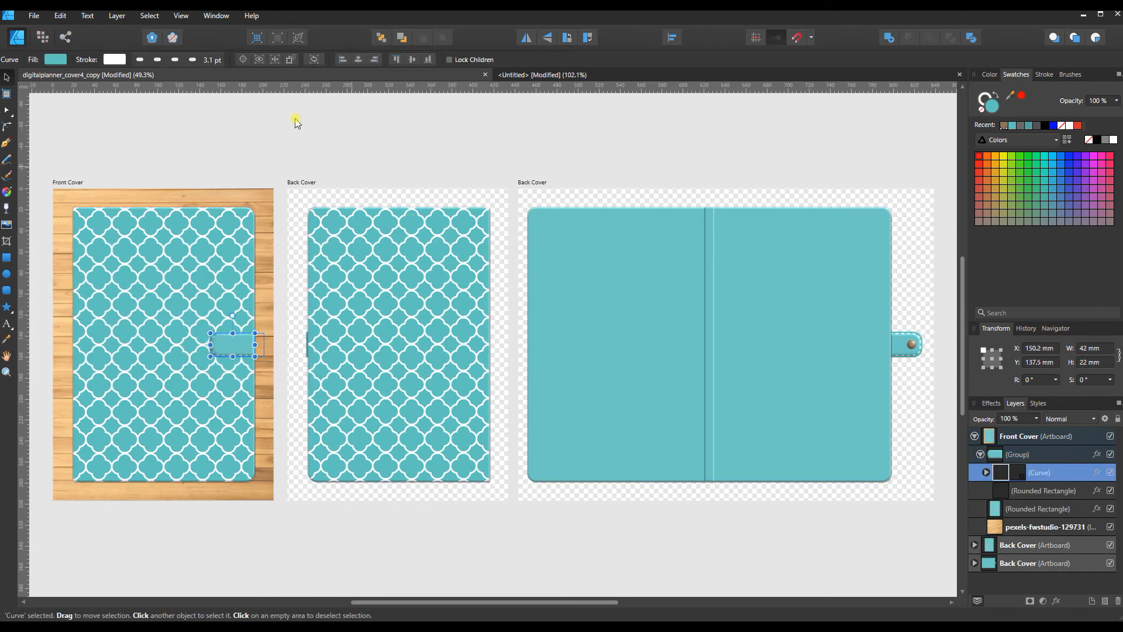
left_click(534, 71)
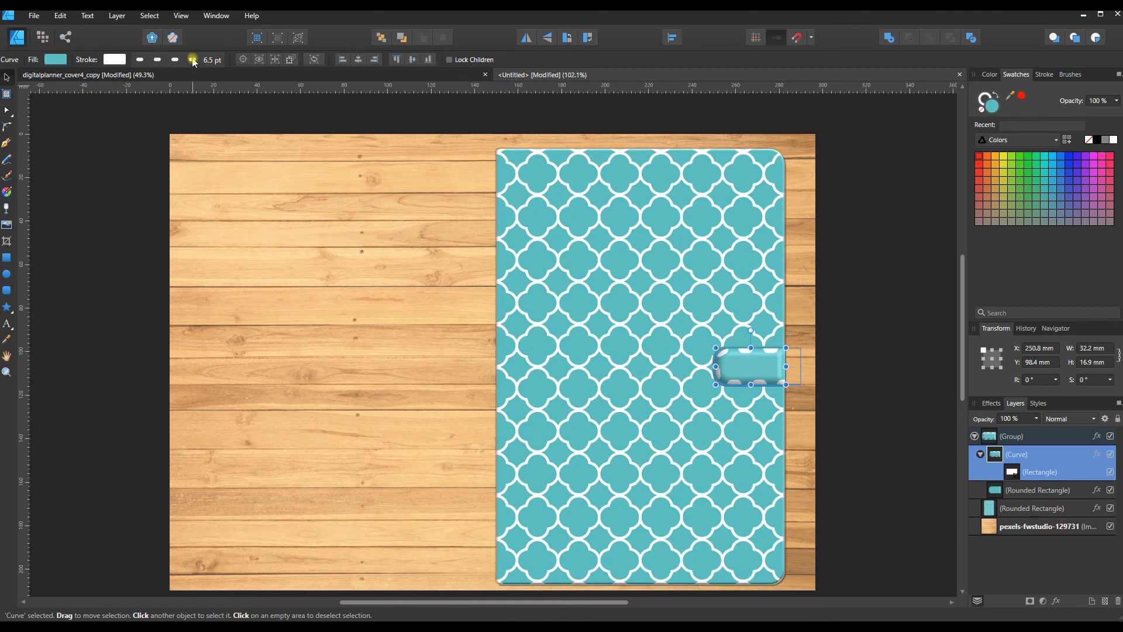
left_click(193, 60)
left_click(232, 102)
type("3")
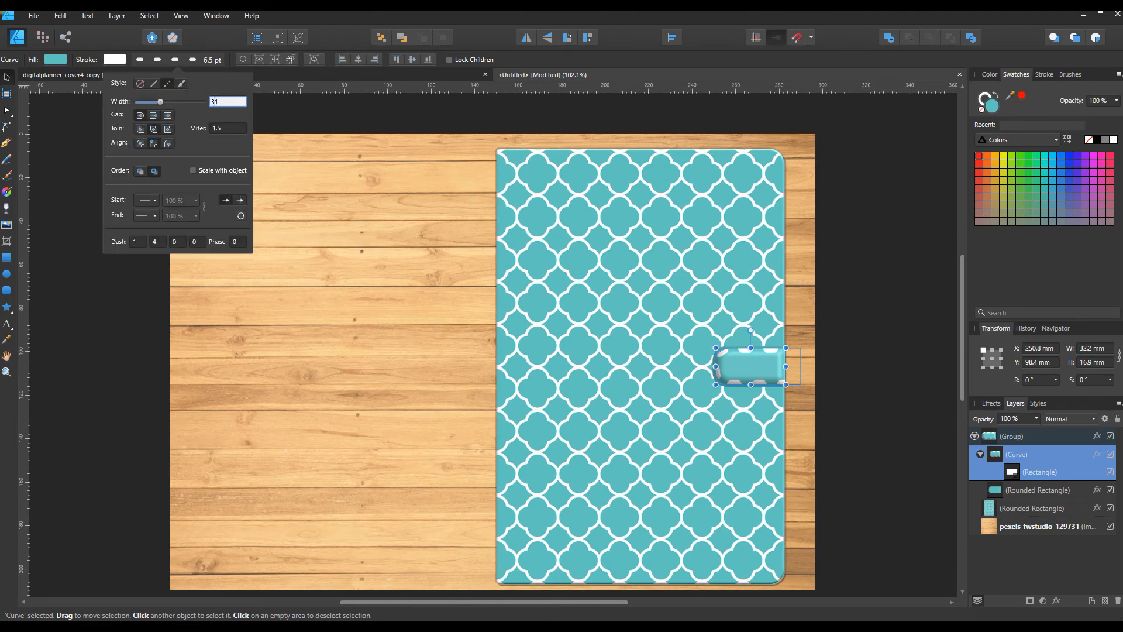
type(".1")
key("Return")
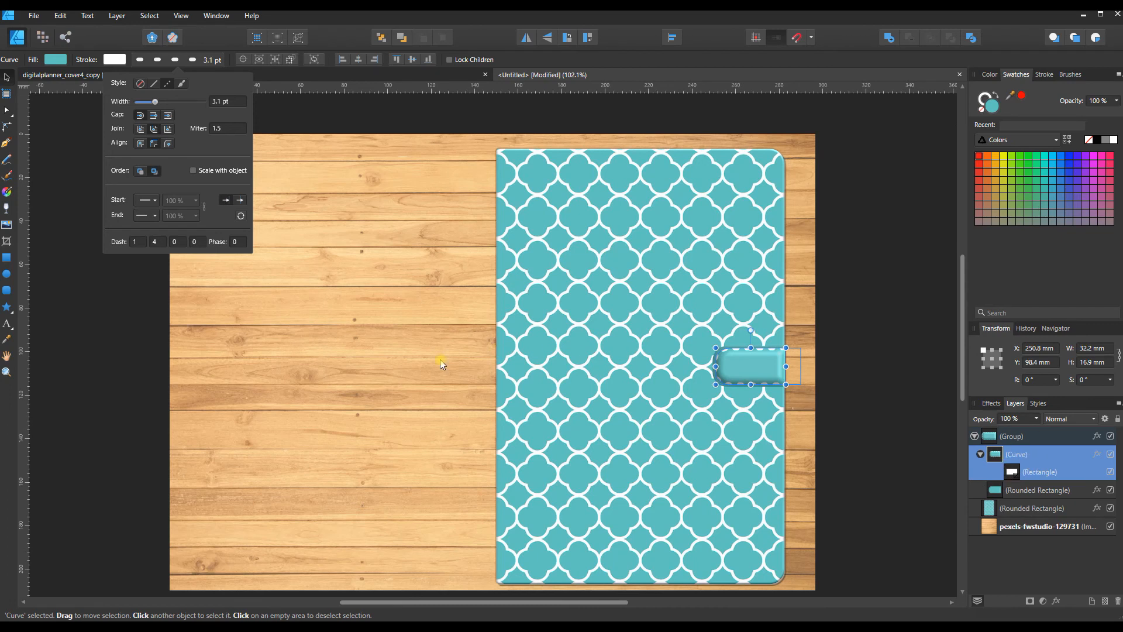
left_click(839, 406)
left_click(839, 406)
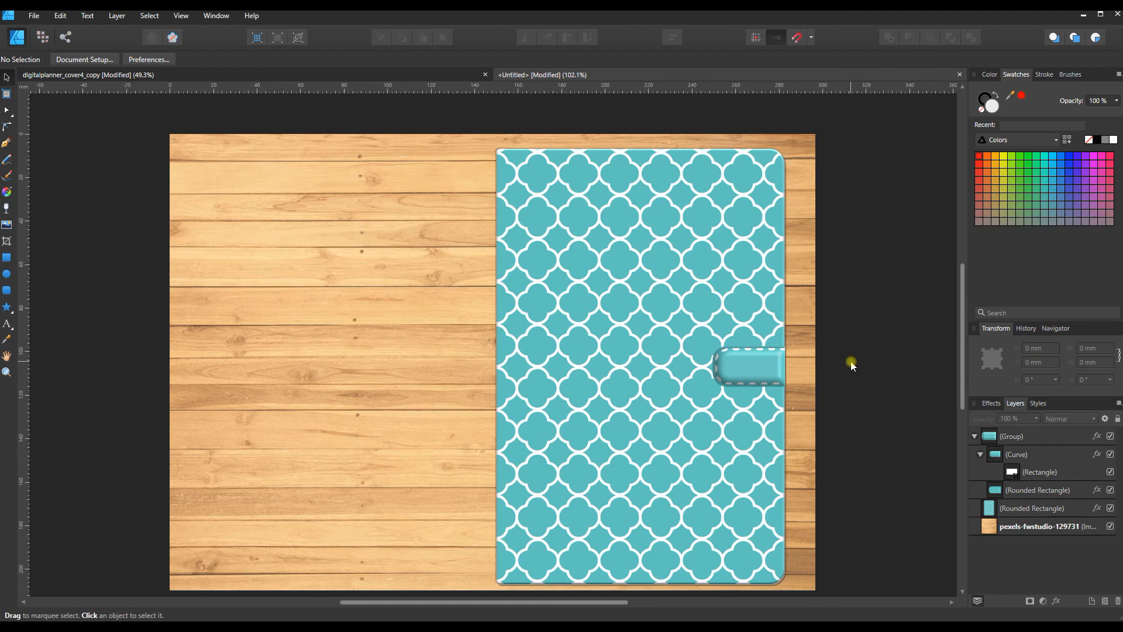
Step: Review the wood document's JPEG export settings and its export area options, keeping Whole document, and close them without exporting
scroll(853, 364, "down", 2)
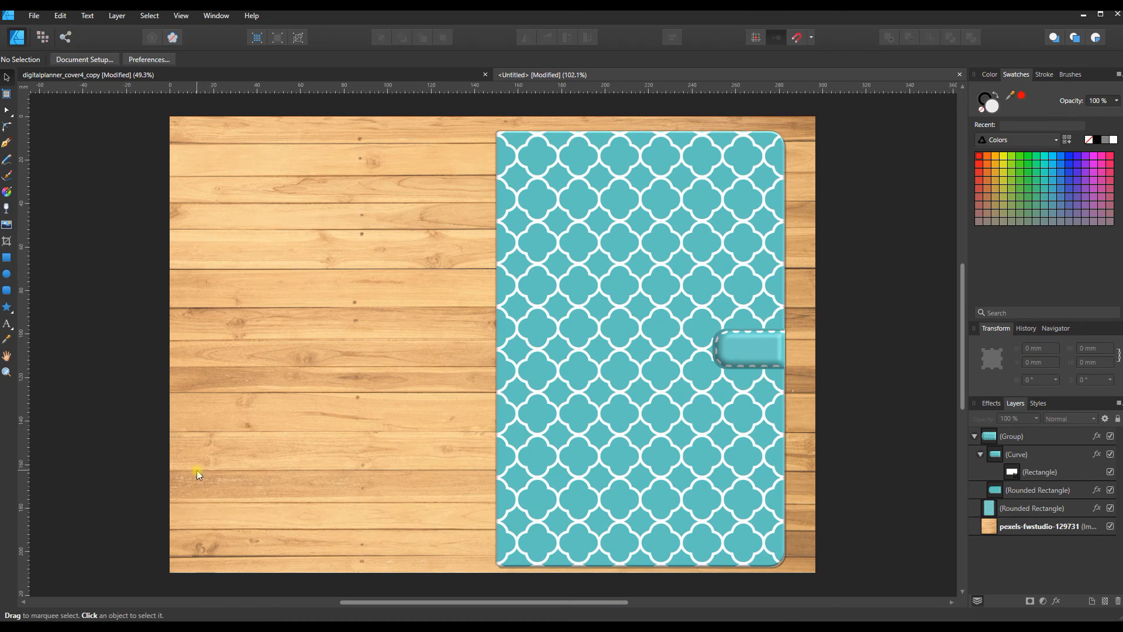
left_click(32, 16)
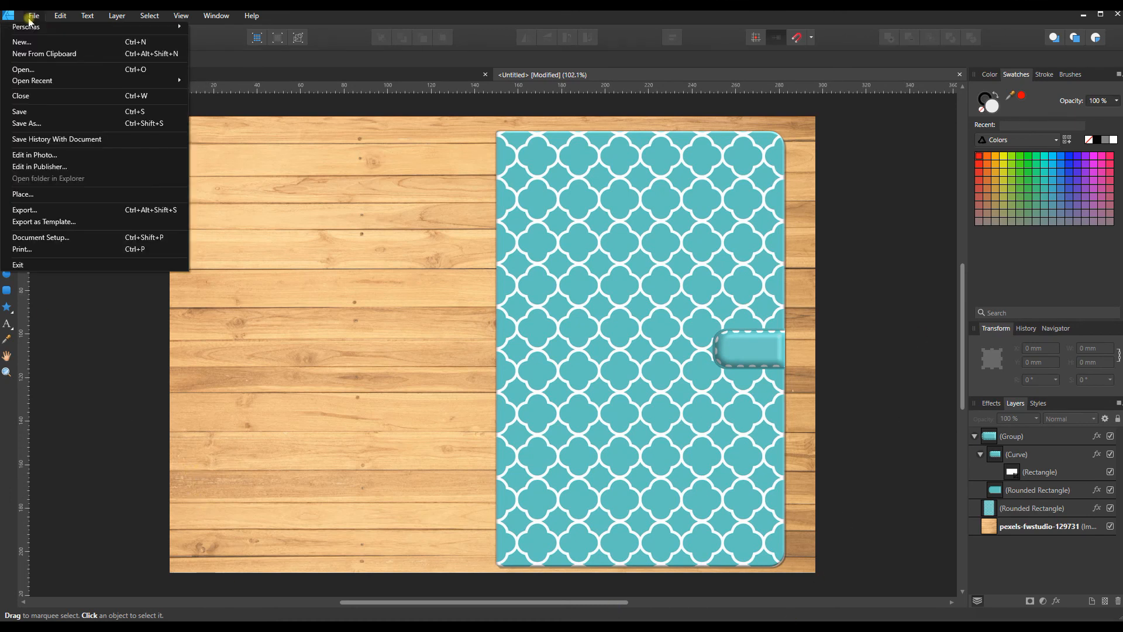
left_click(23, 210)
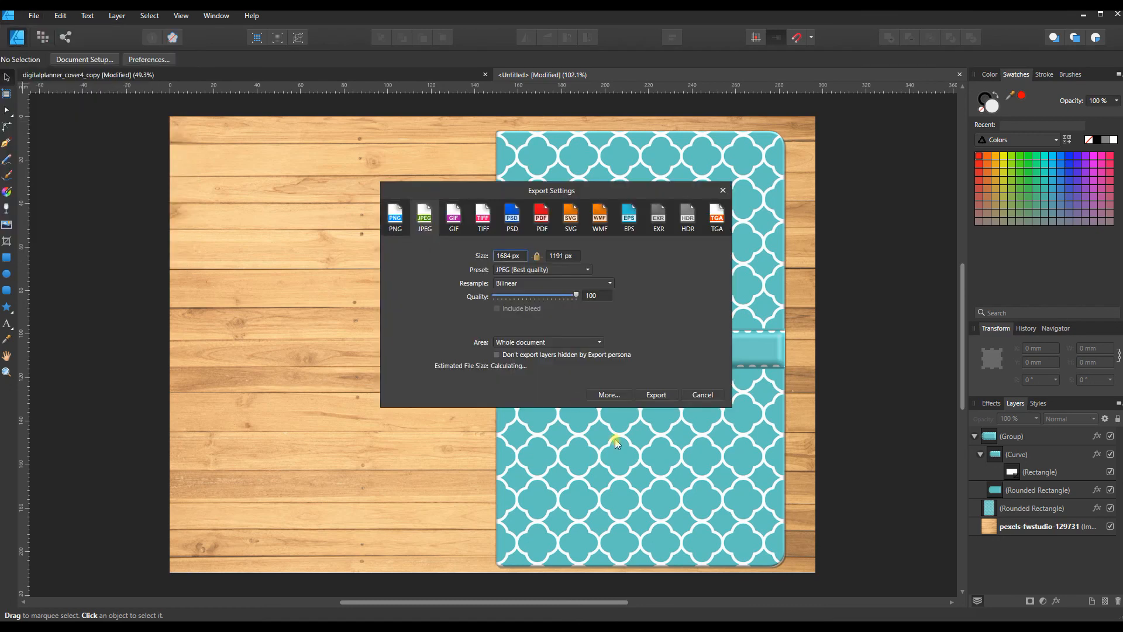
left_click(549, 342)
left_click(549, 343)
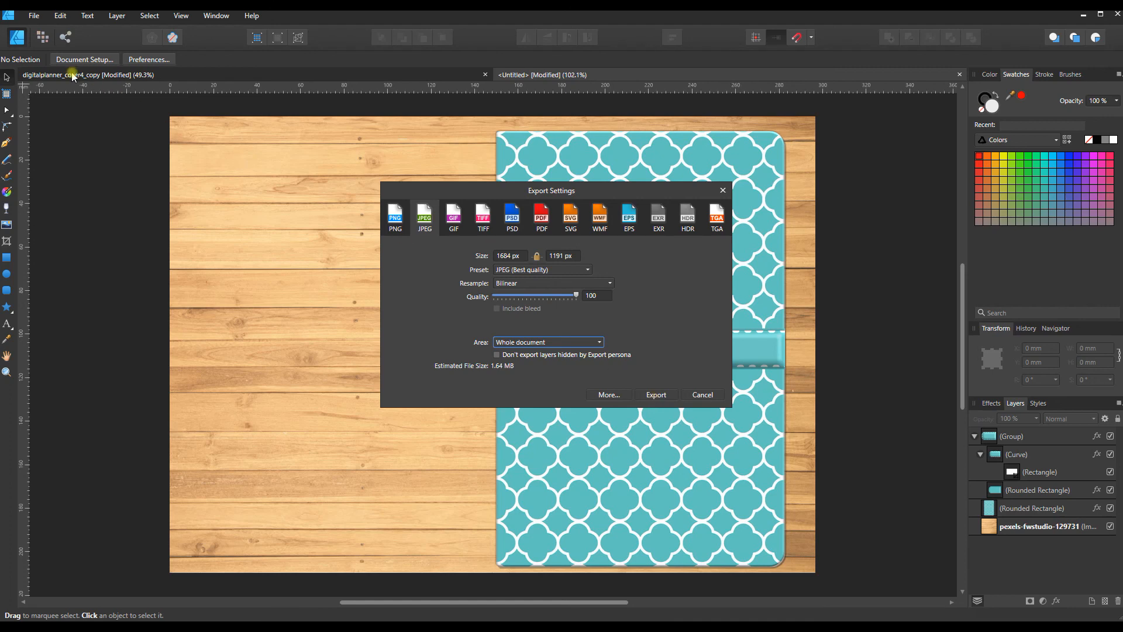
left_click(703, 395)
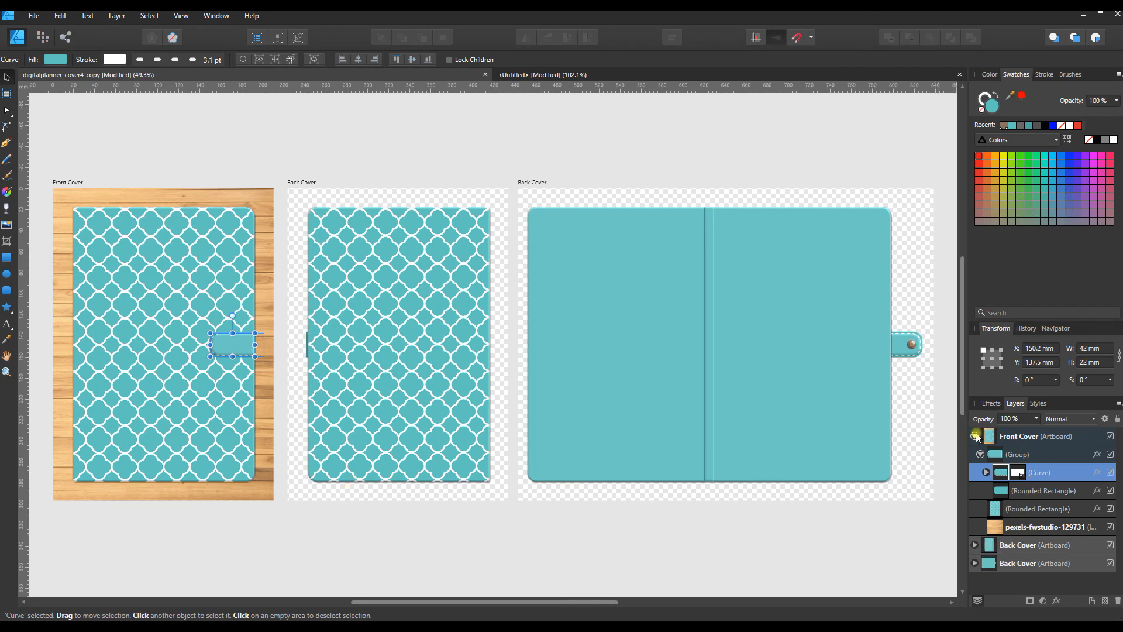
Step: Return to digitalplanner_cover4_copy and collapse the Front Cover artboard's layers
left_click(976, 436)
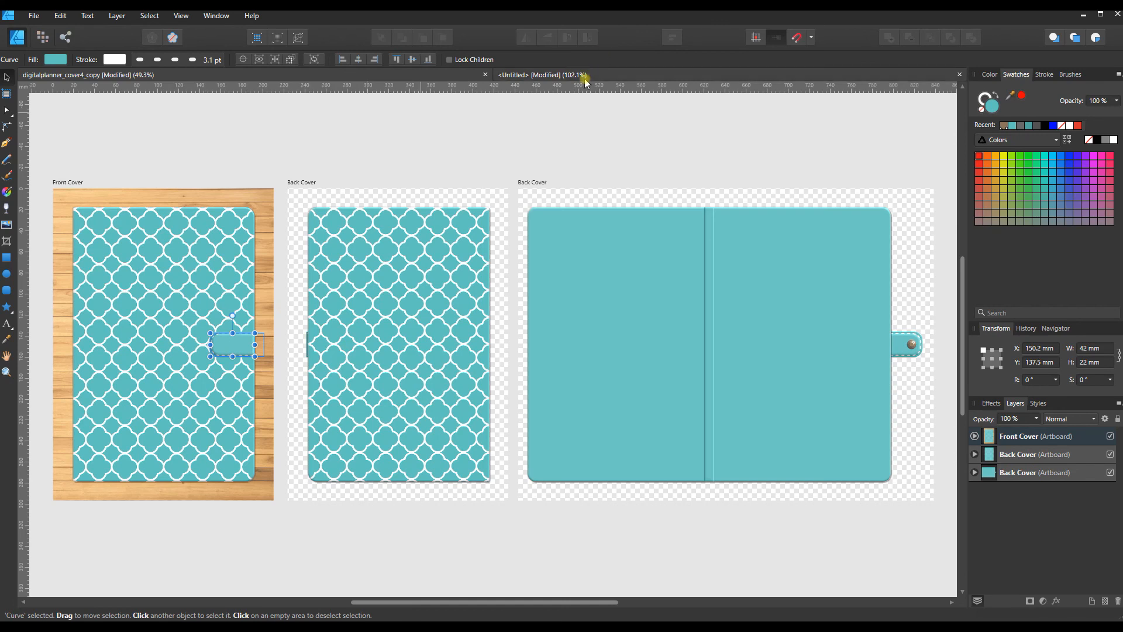